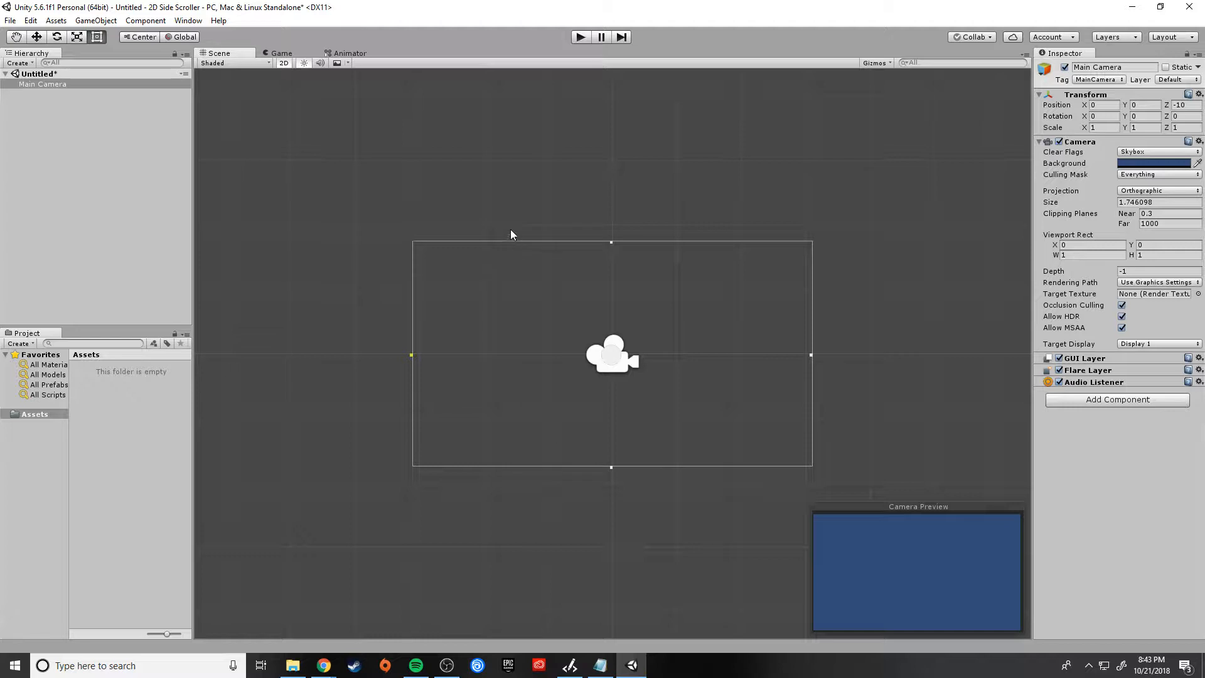
scroll(518, 381, up, 5)
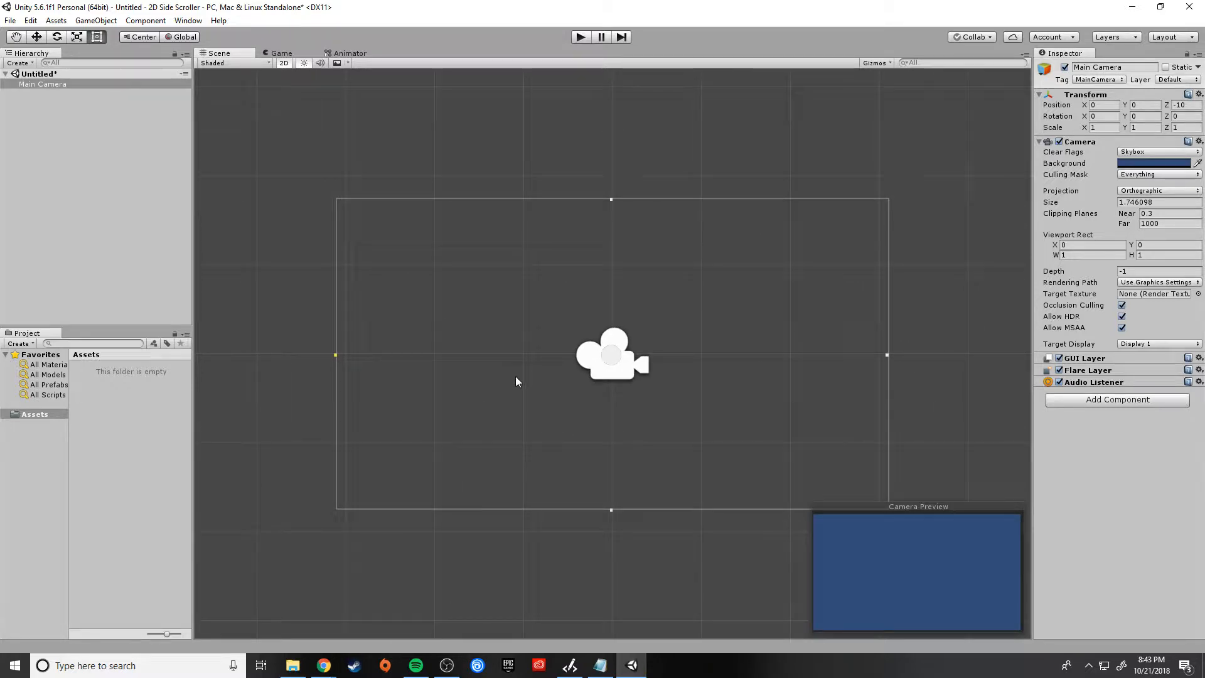
scroll(516, 381, down, 1)
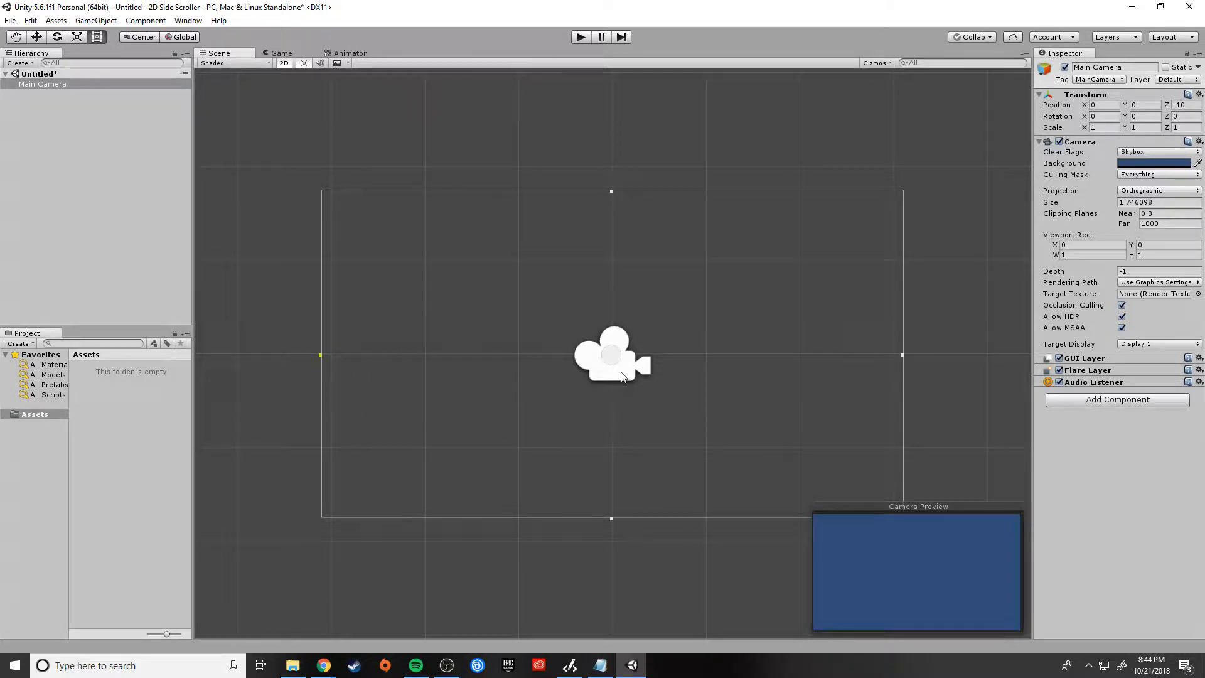
Step: Import the complete 2D standard asset package into the project's Assets folder
right_click(118, 405)
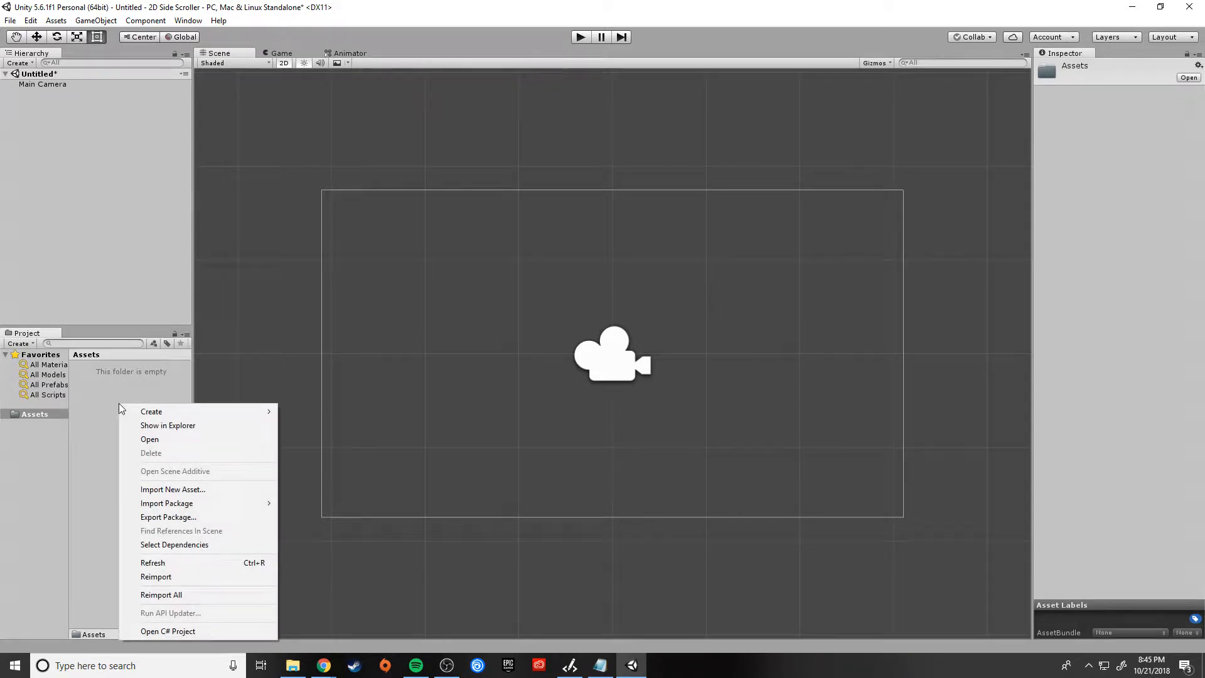
mouse_move(224, 509)
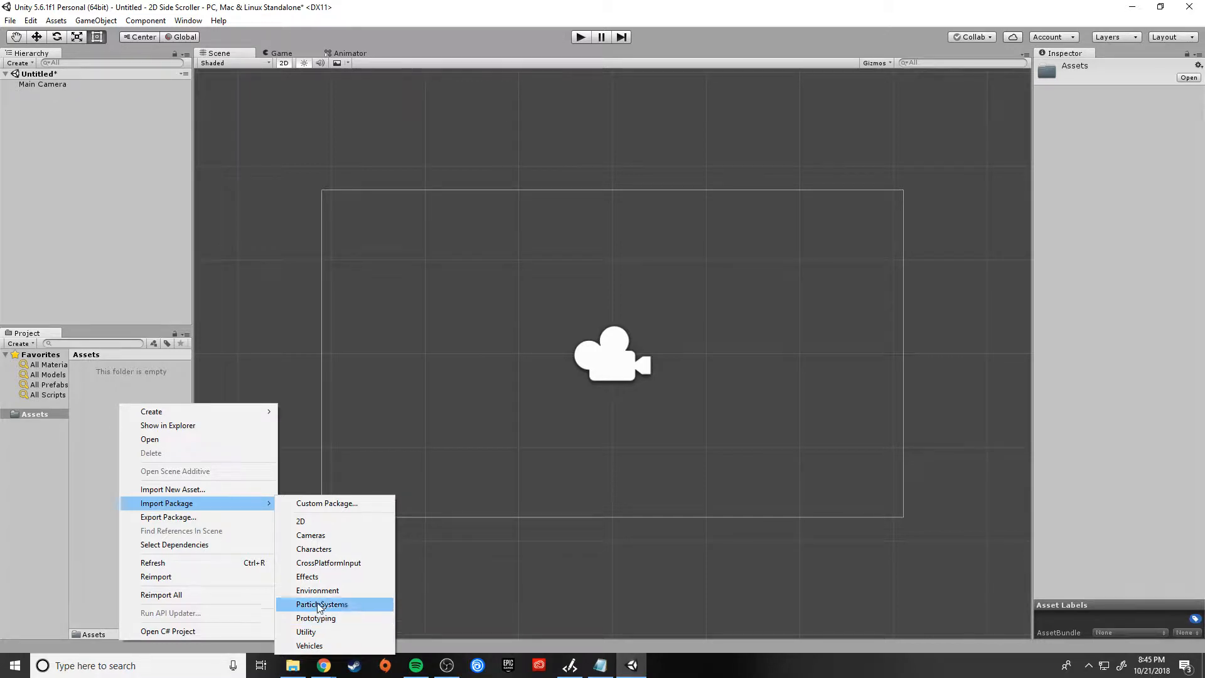
click(319, 522)
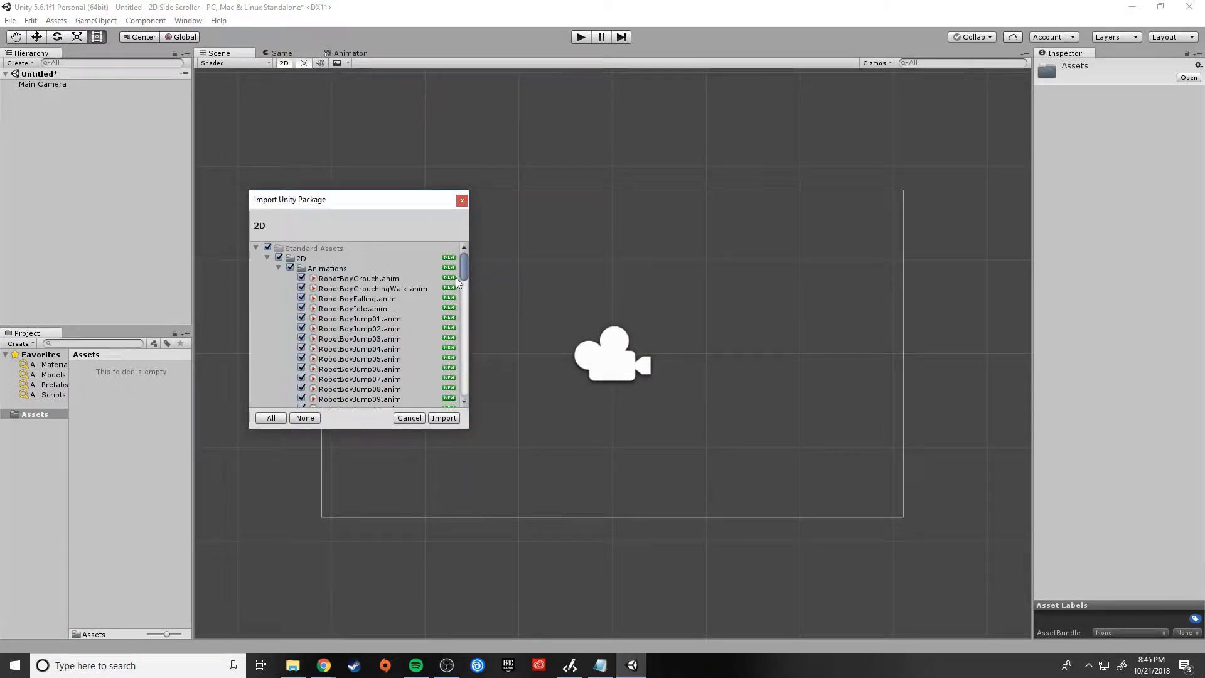
drag(463, 266, 461, 300)
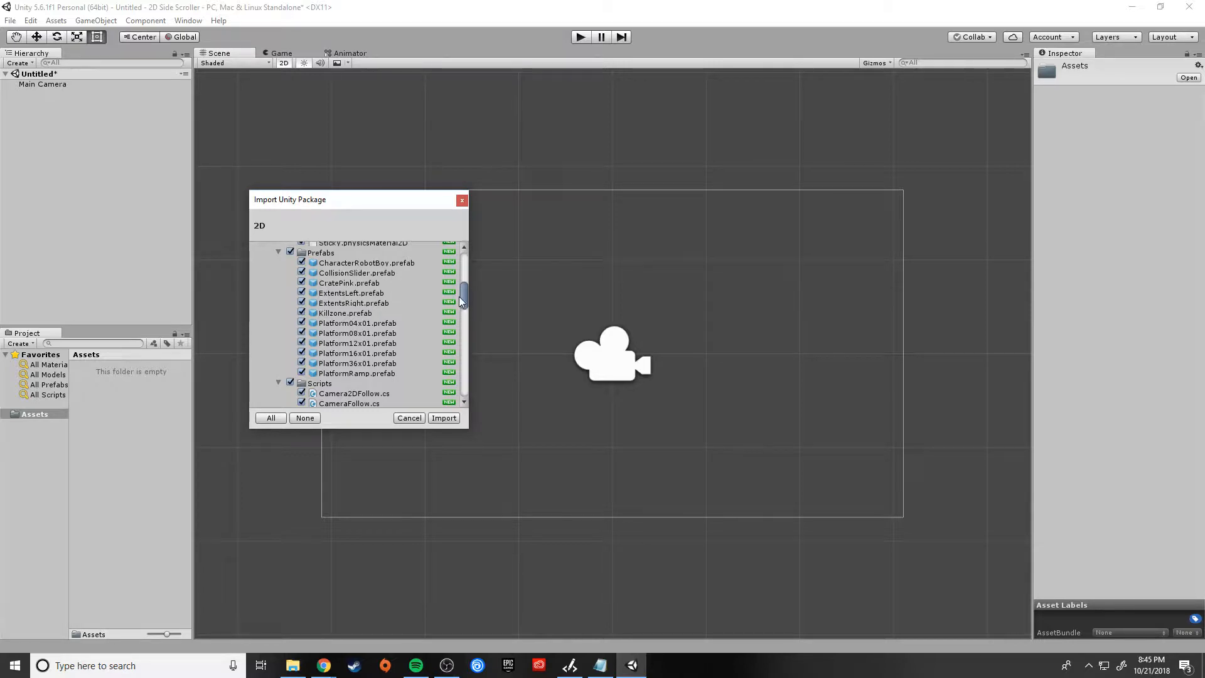
drag(463, 297, 460, 396)
click(438, 421)
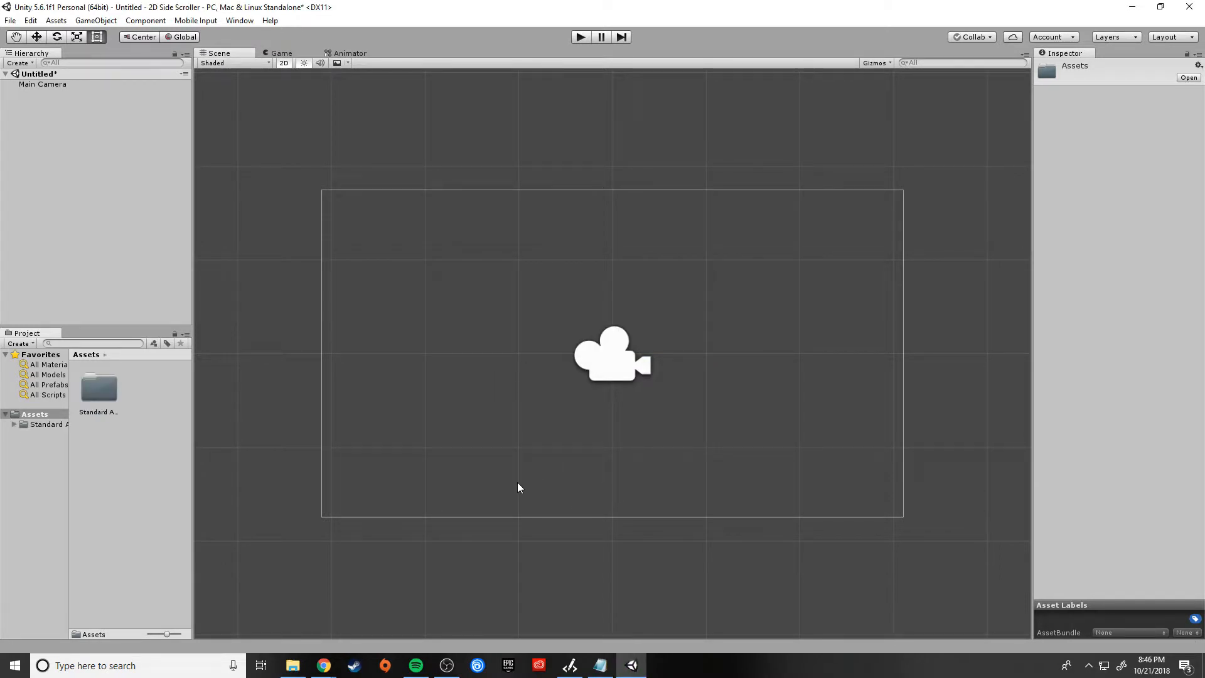
Step: Expand the Standard Assets folder and widen the project browser and its folder tree so the full folder names fit
click(108, 402)
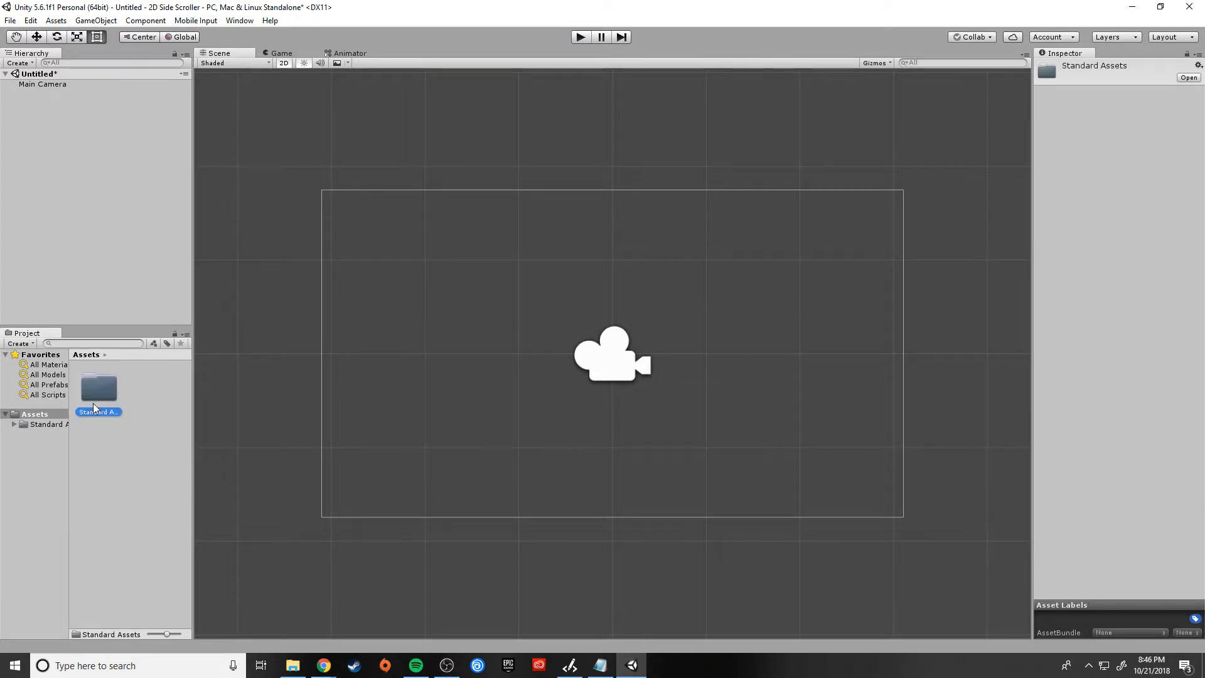
click(14, 424)
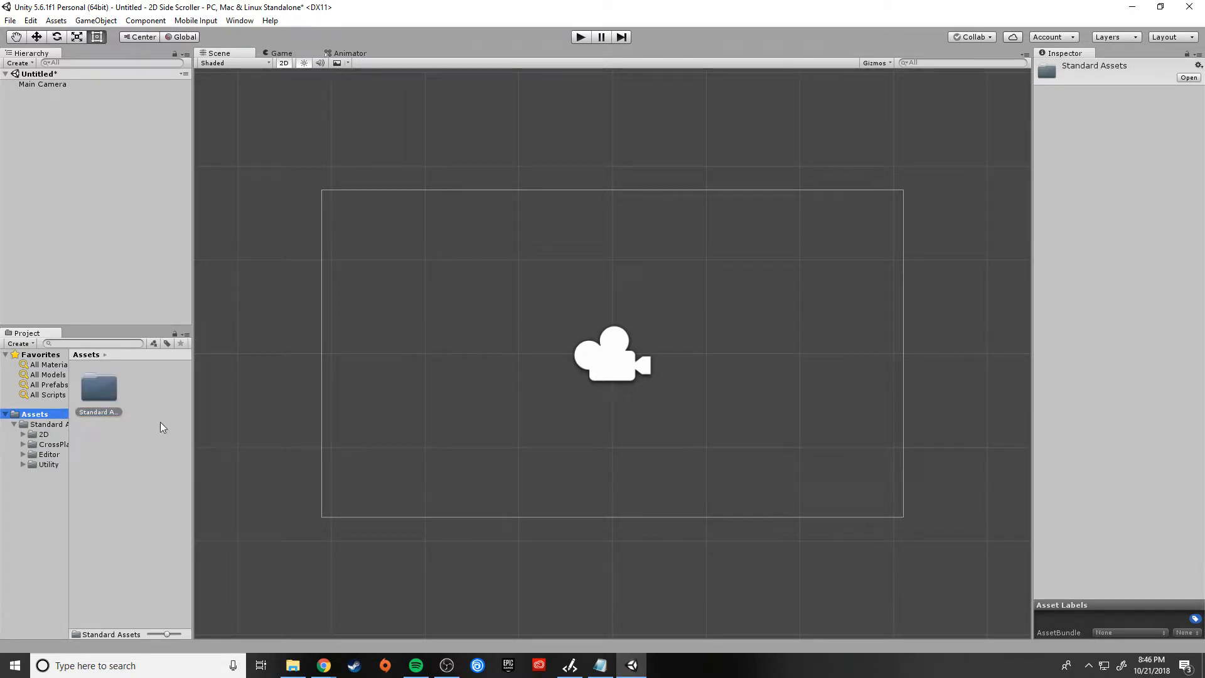
drag(195, 431, 260, 431)
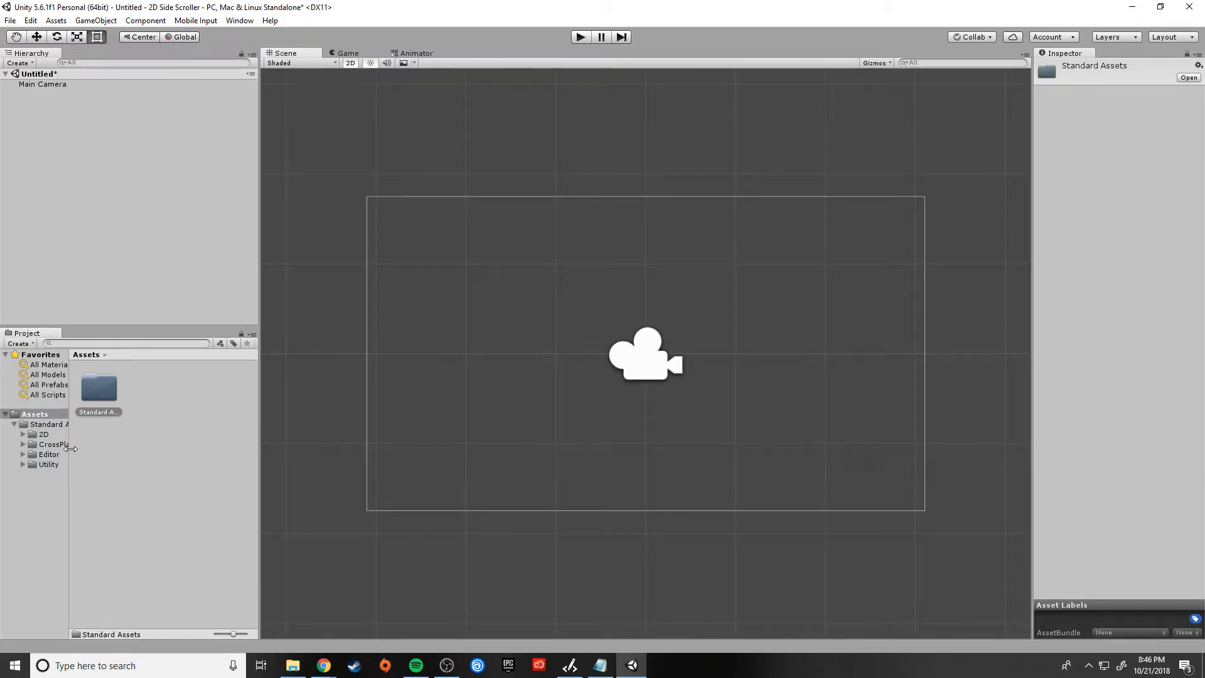
drag(69, 448, 124, 449)
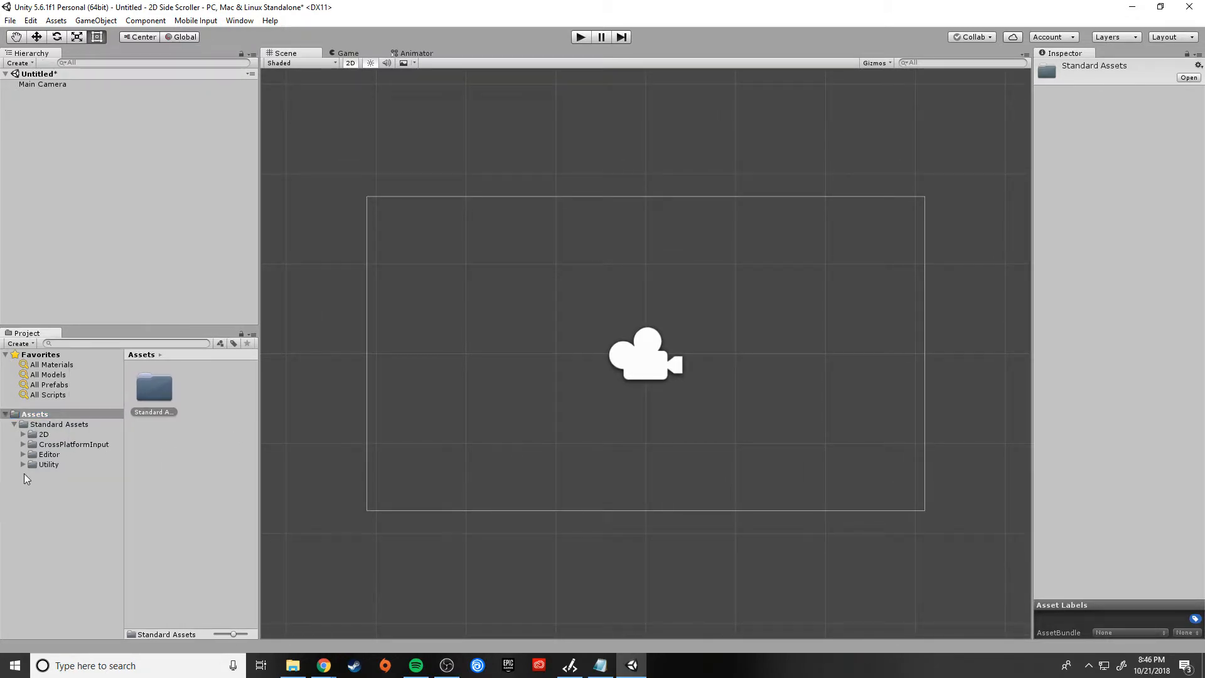
Step: Look through the 2D asset subfolders from Animations to Sprites to see what each one contains
click(22, 434)
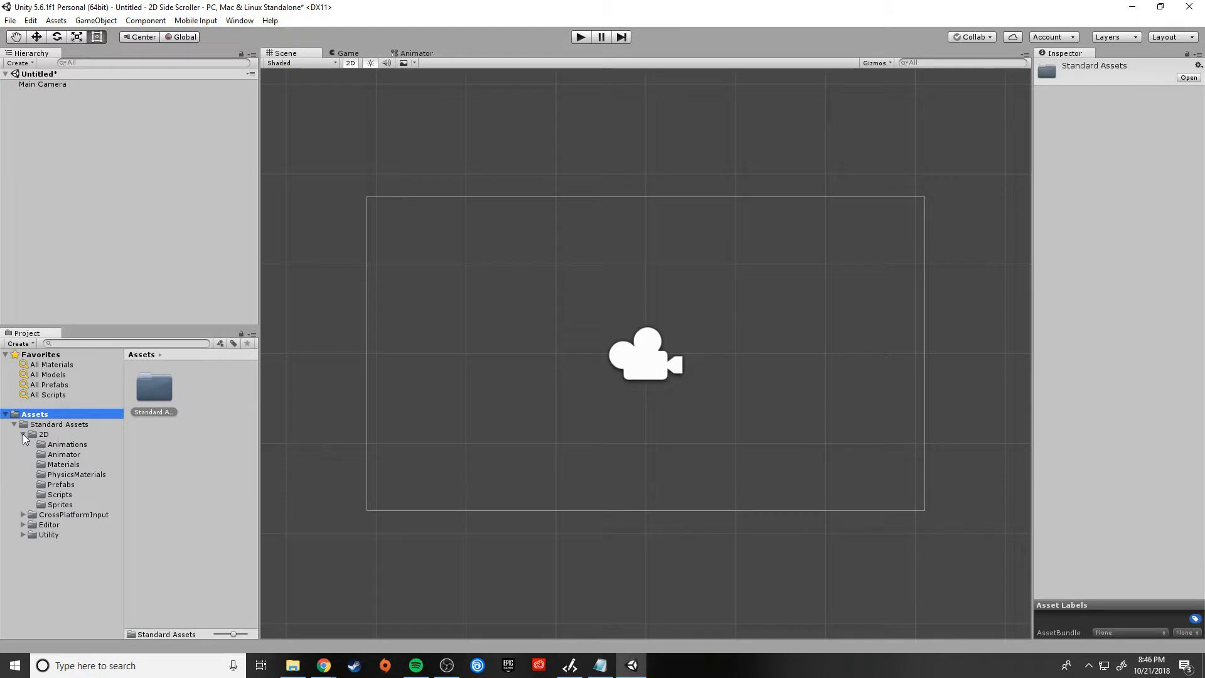
click(77, 447)
click(76, 455)
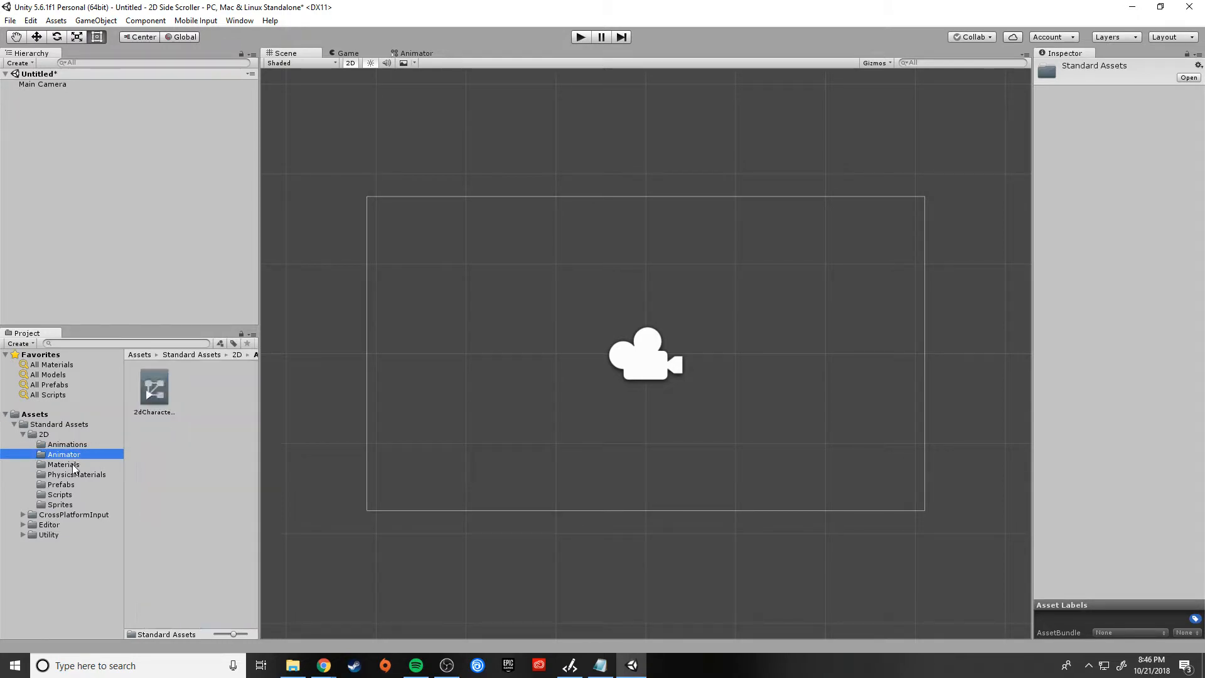
click(75, 465)
click(75, 477)
click(71, 485)
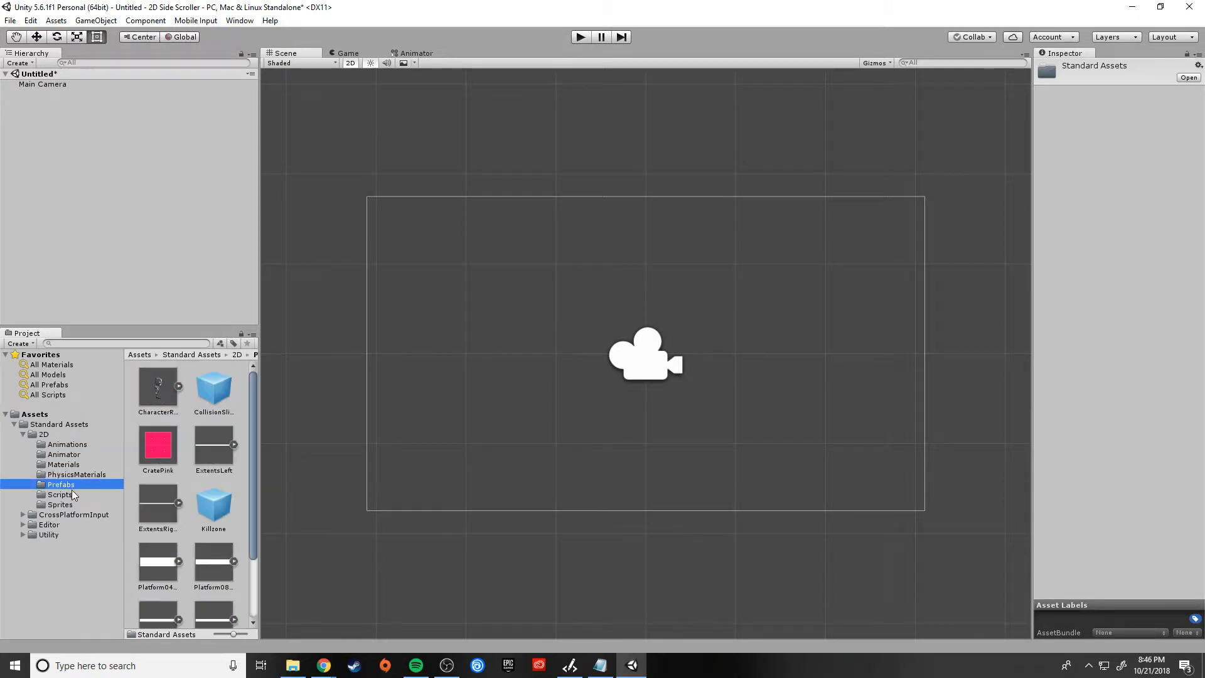
click(66, 495)
click(62, 505)
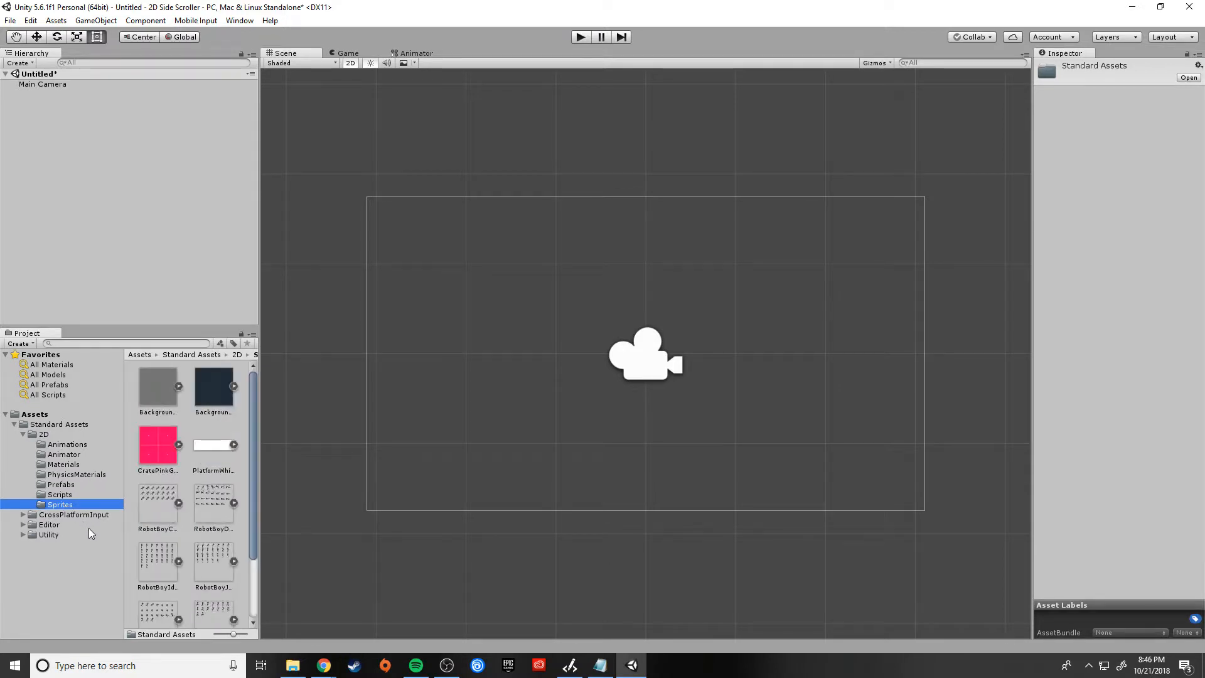
Step: Examine the contents of the CrossPlatformInput, Editor and Utility folders, including the FramerateCounter prefab
click(23, 515)
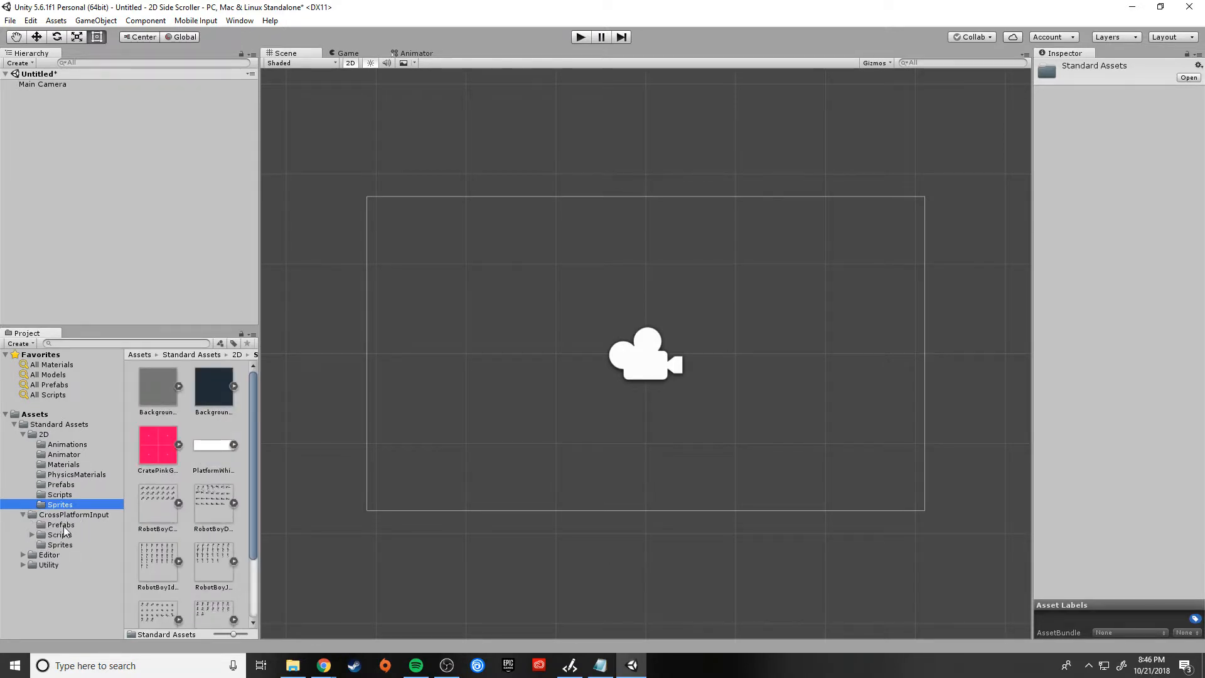
click(32, 535)
click(32, 534)
click(23, 515)
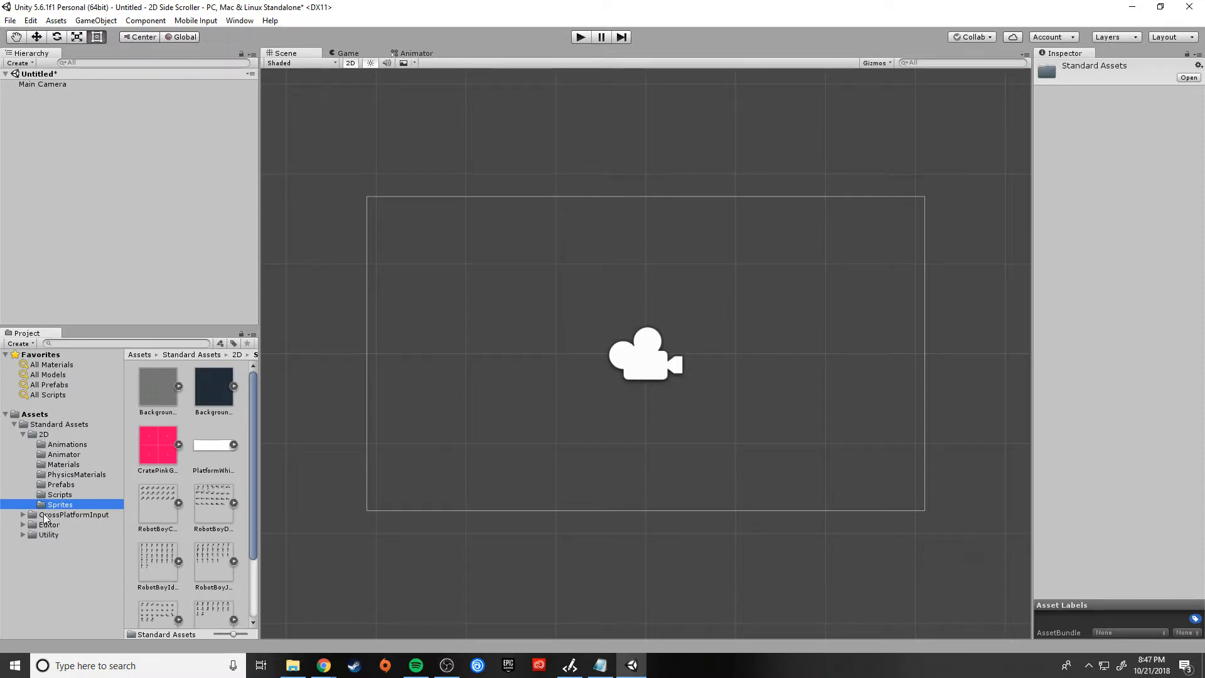
click(23, 524)
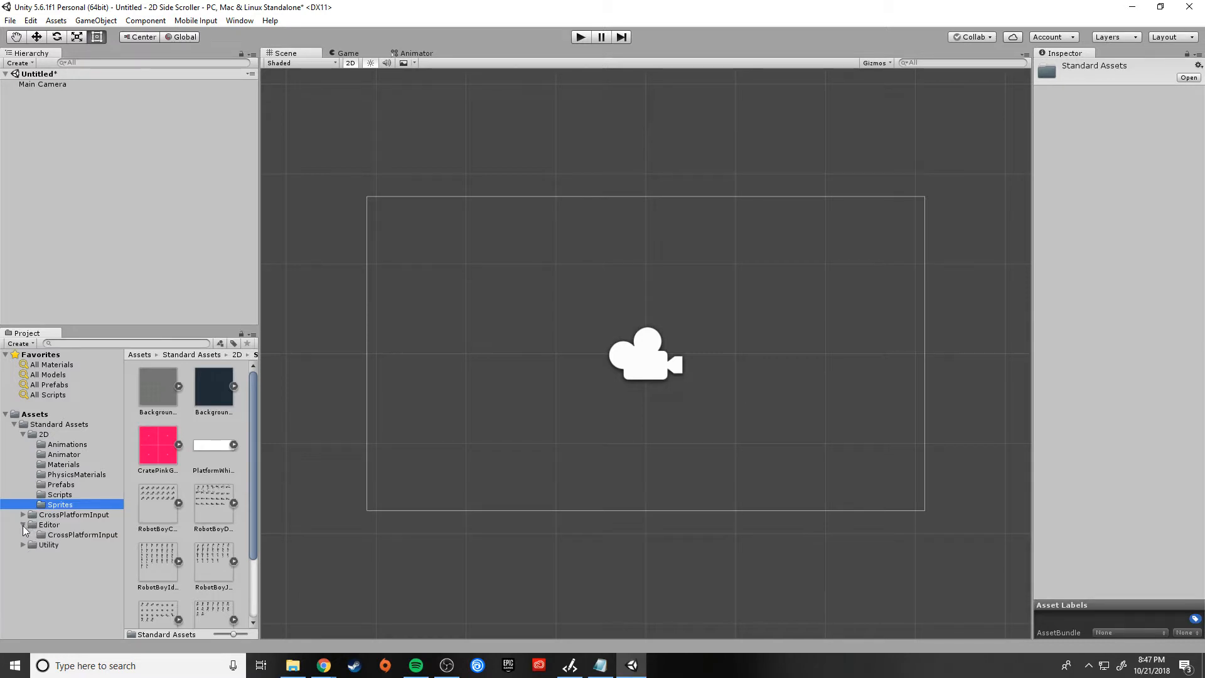
click(67, 535)
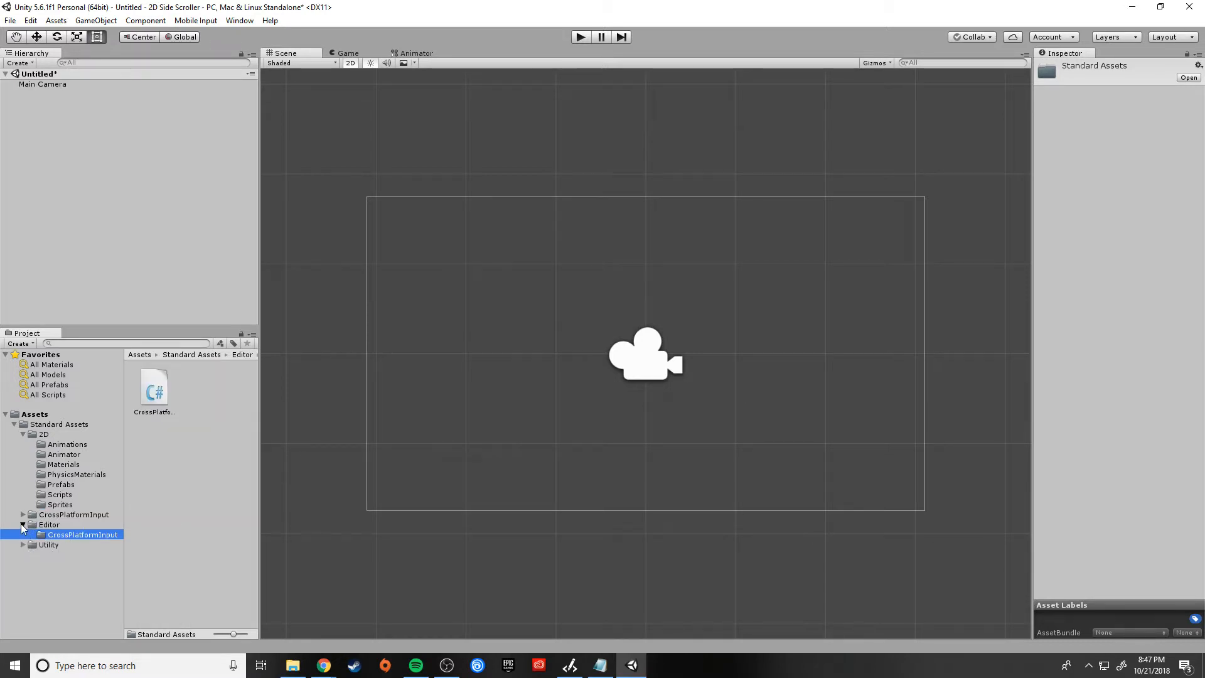
click(23, 525)
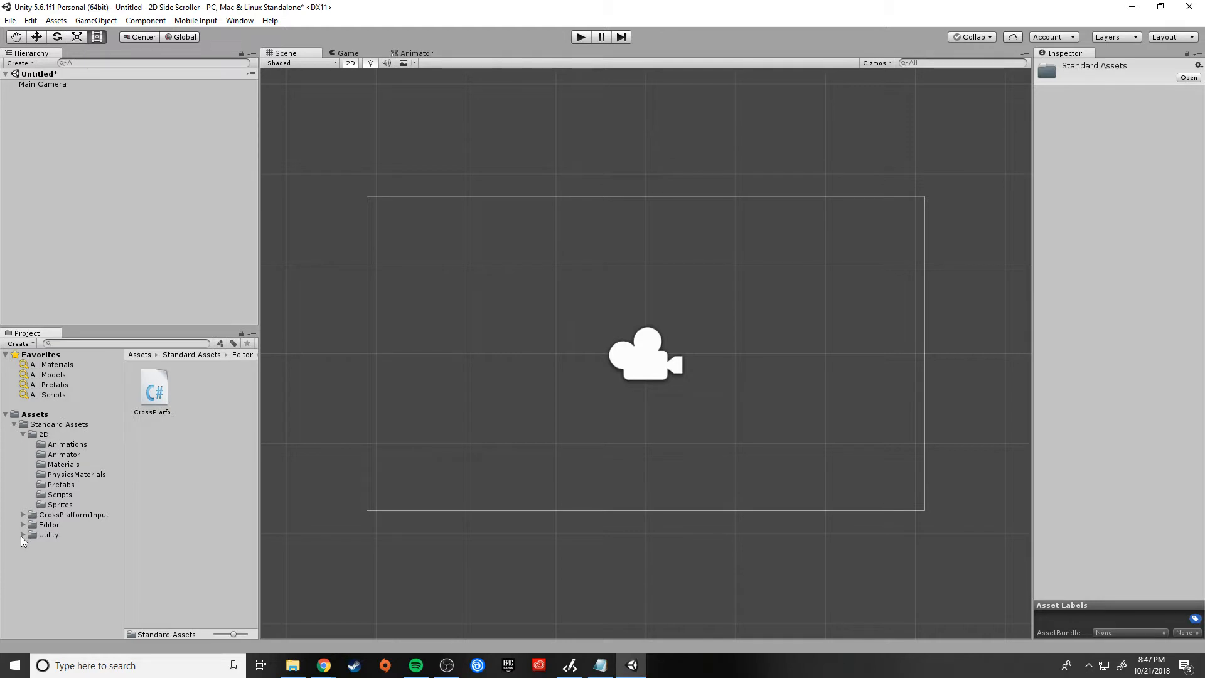
click(23, 535)
click(50, 545)
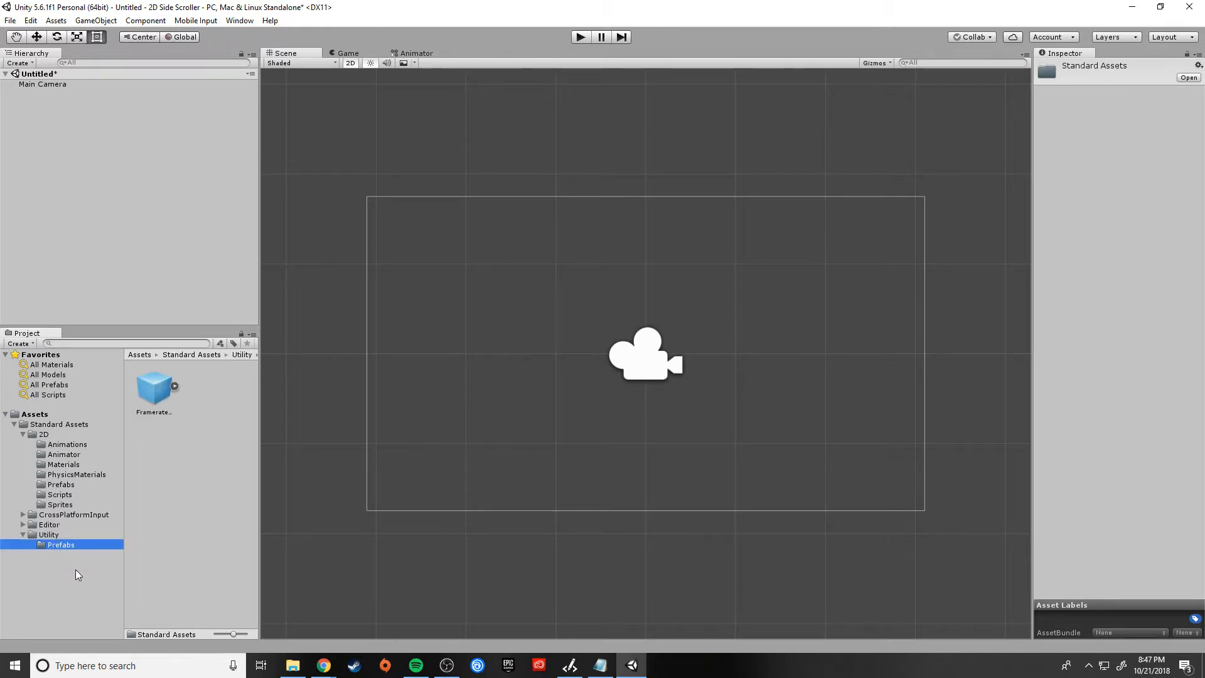
click(158, 387)
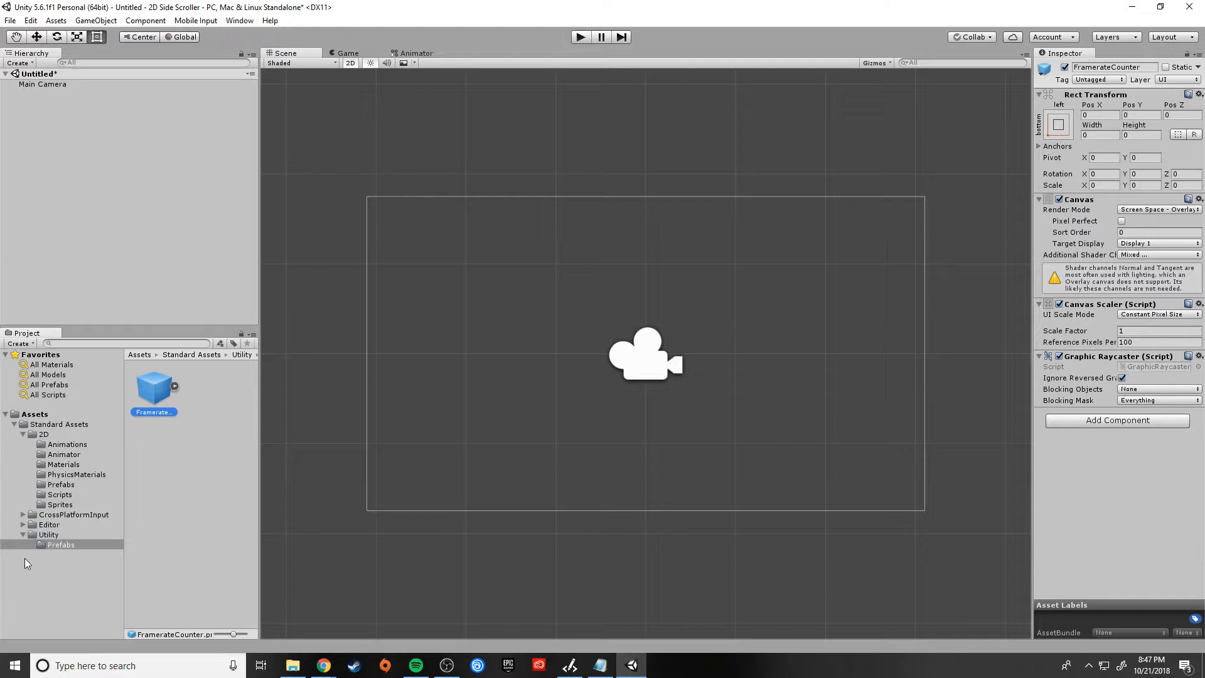
click(23, 535)
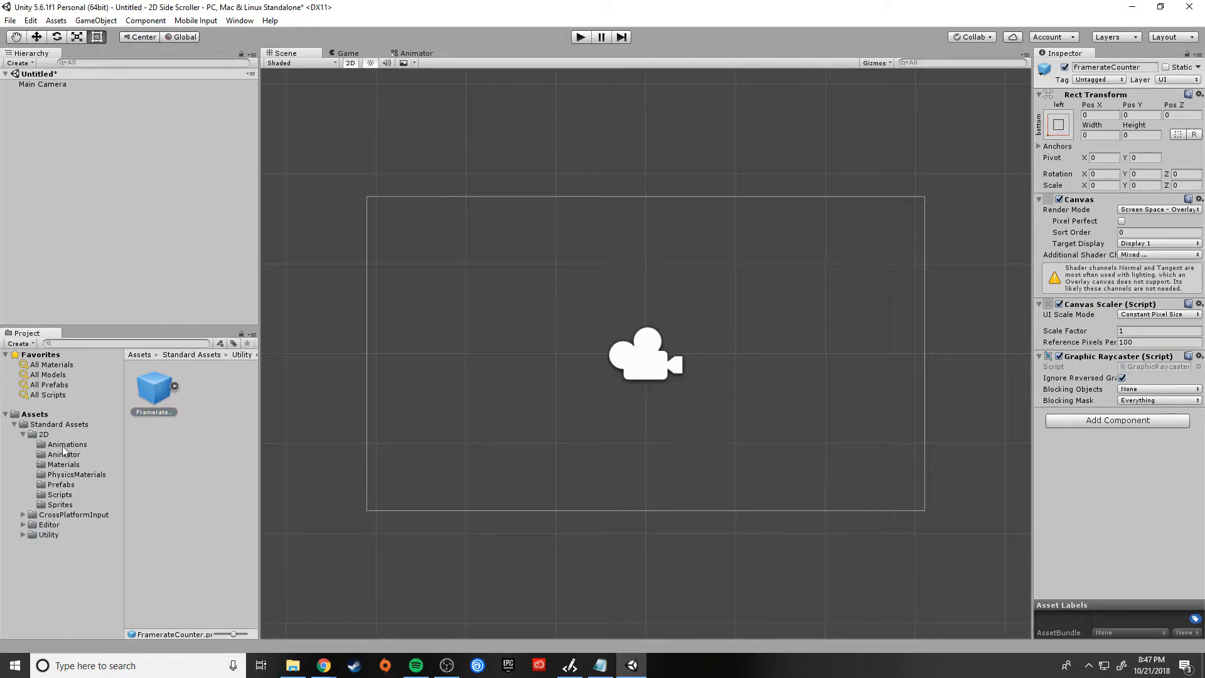
Step: Place two Platform08x01 prefabs along the camera frame's lower edge, at about X -3.49 and X 1.16, both at Y -1.78
click(63, 485)
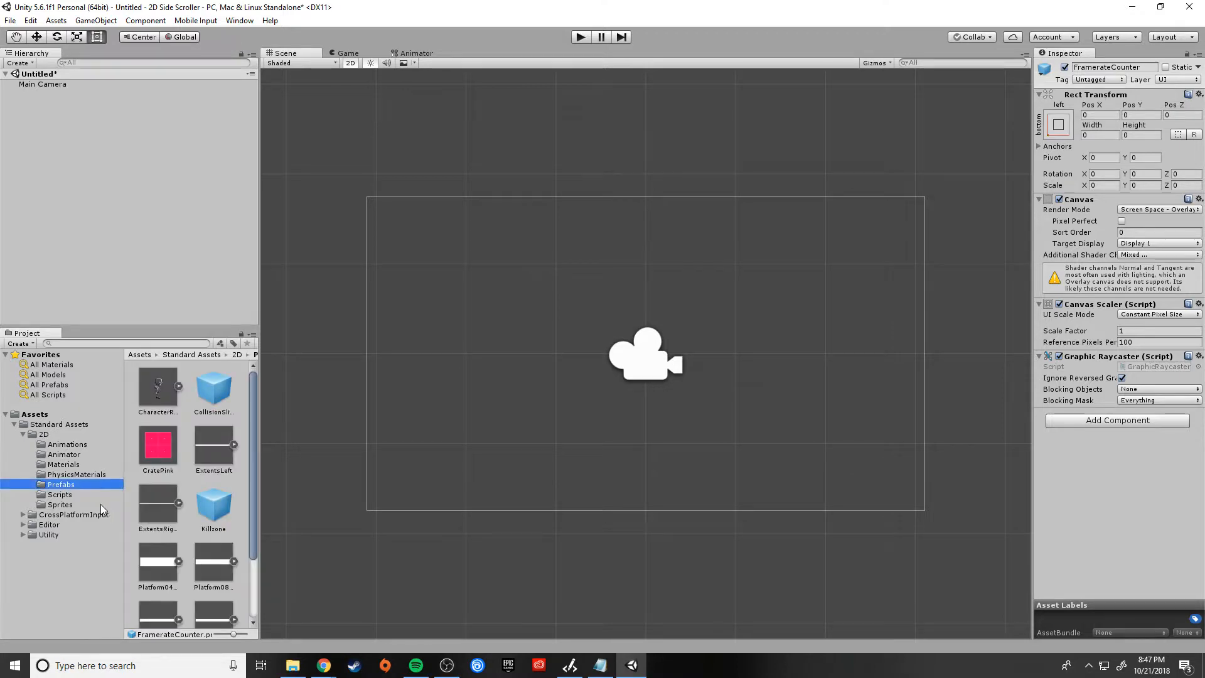
scroll(217, 528, down, 3)
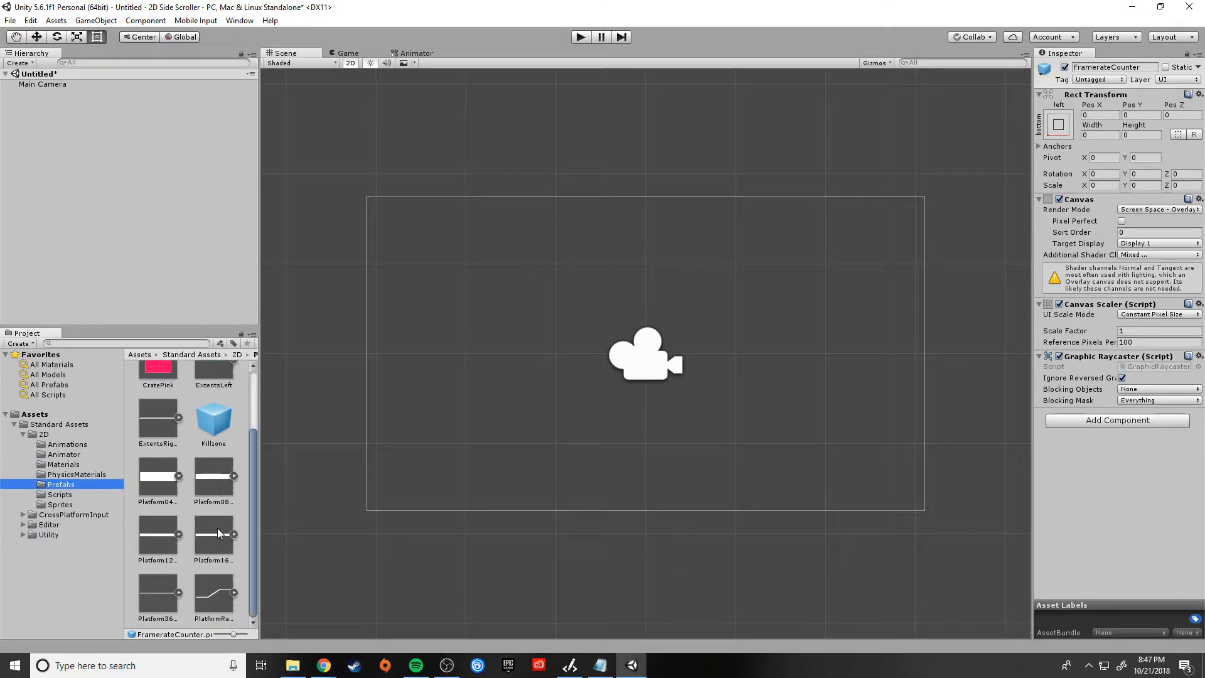
scroll(227, 555, up, 3)
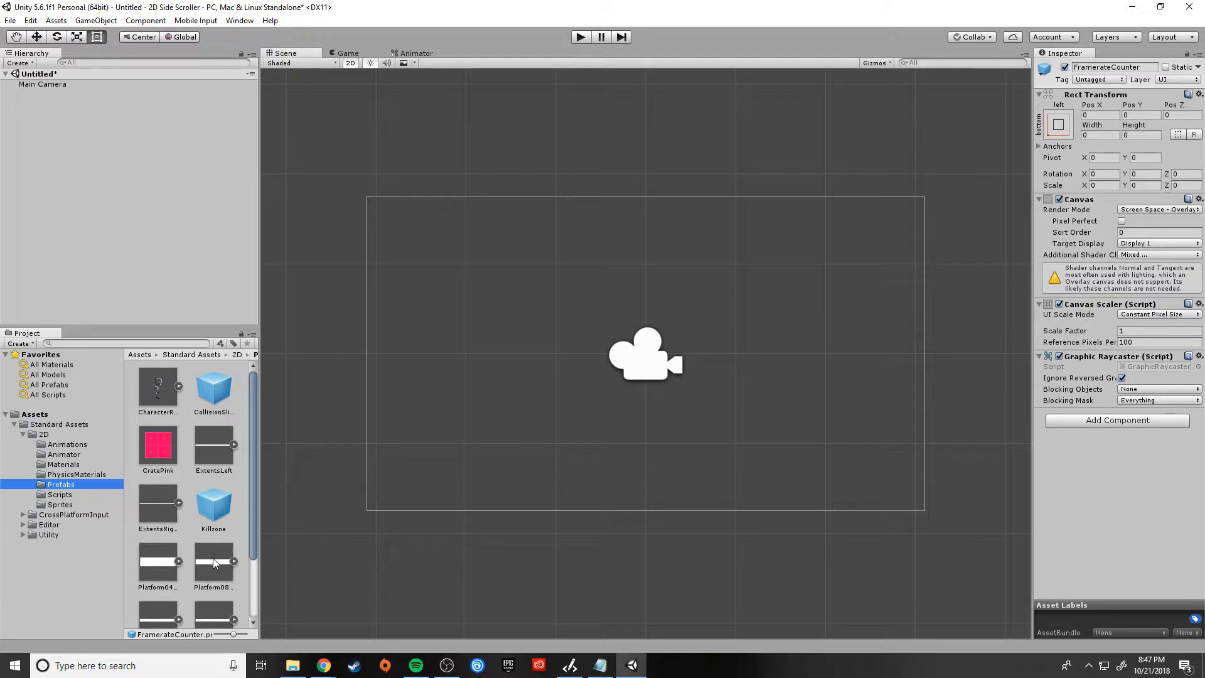
drag(213, 566, 750, 515)
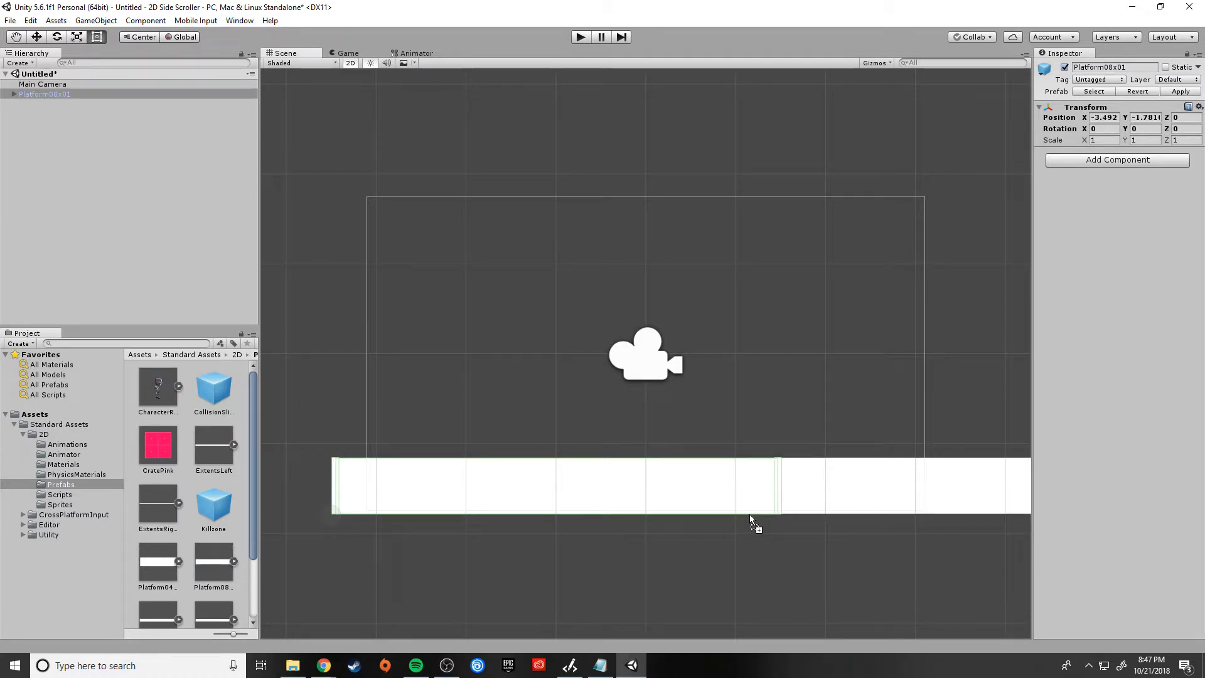
click(402, 510)
click(732, 487)
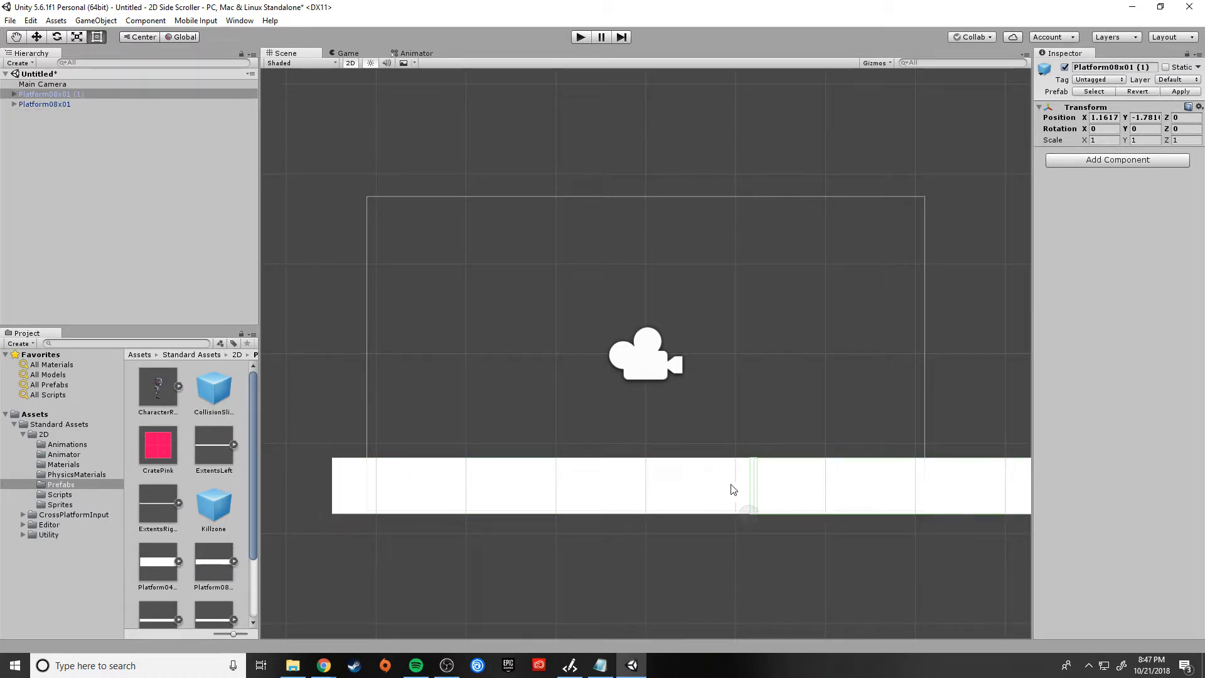
click(651, 488)
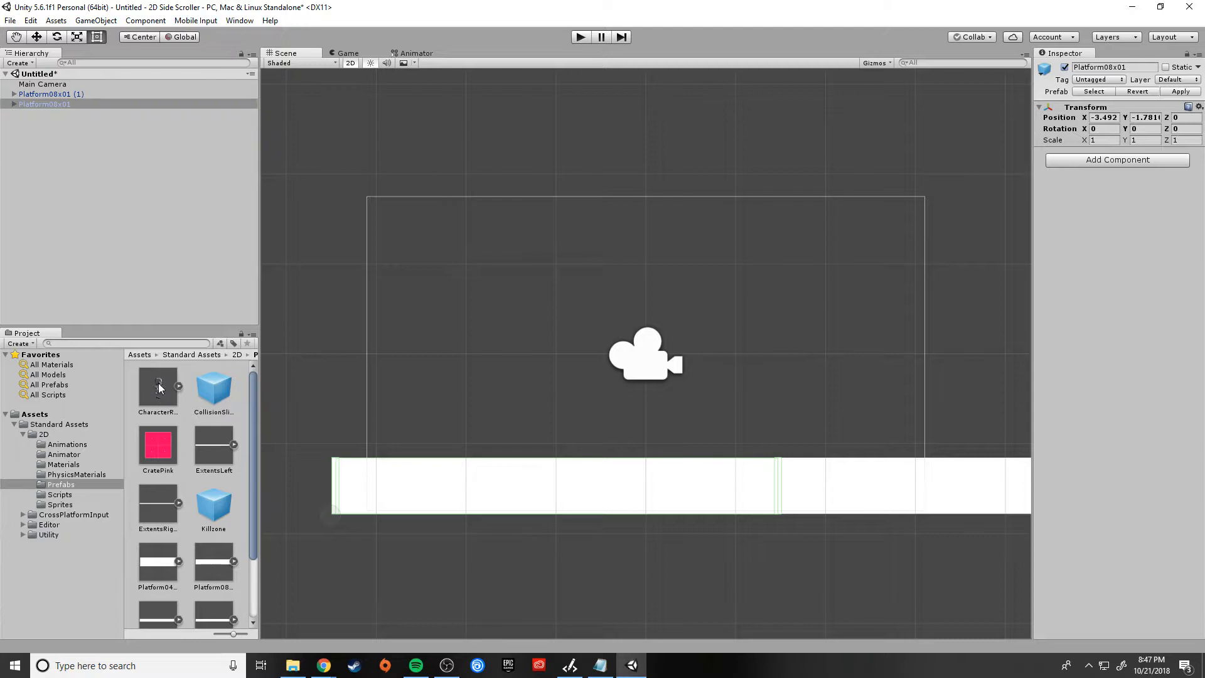
Step: Place the CharacterRobotBoy prefab above the left end of the platform at about X -2.32, Y 0.08, and review its components
click(168, 412)
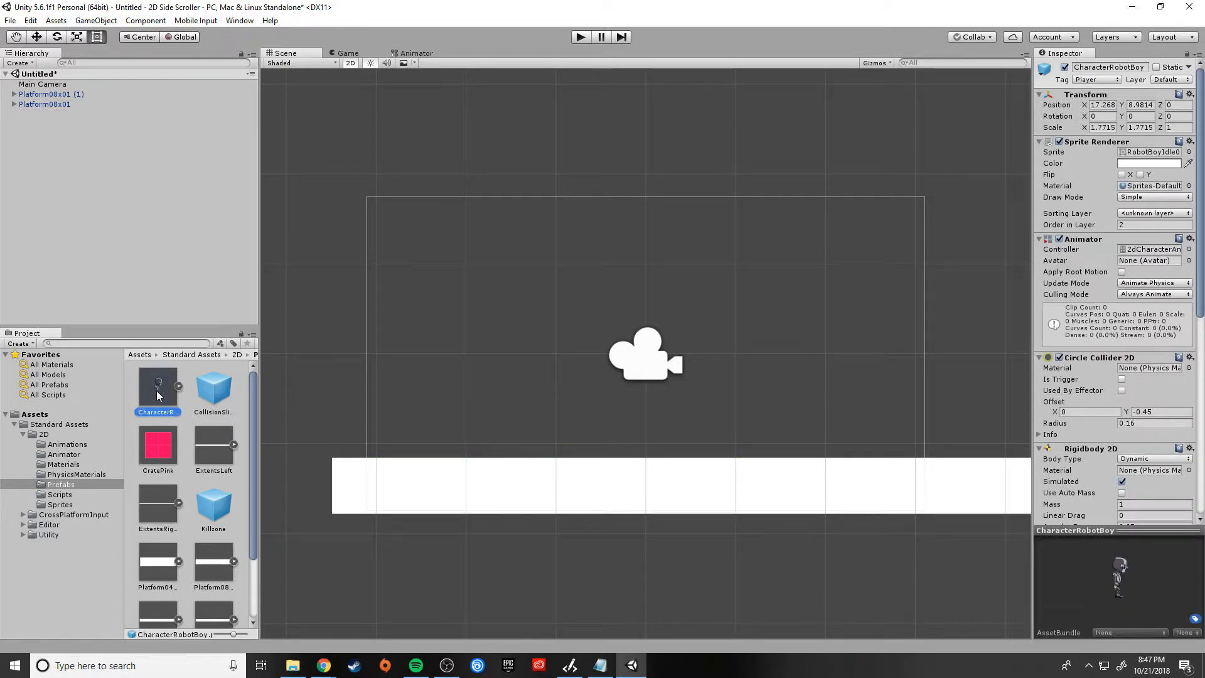
drag(156, 391, 438, 349)
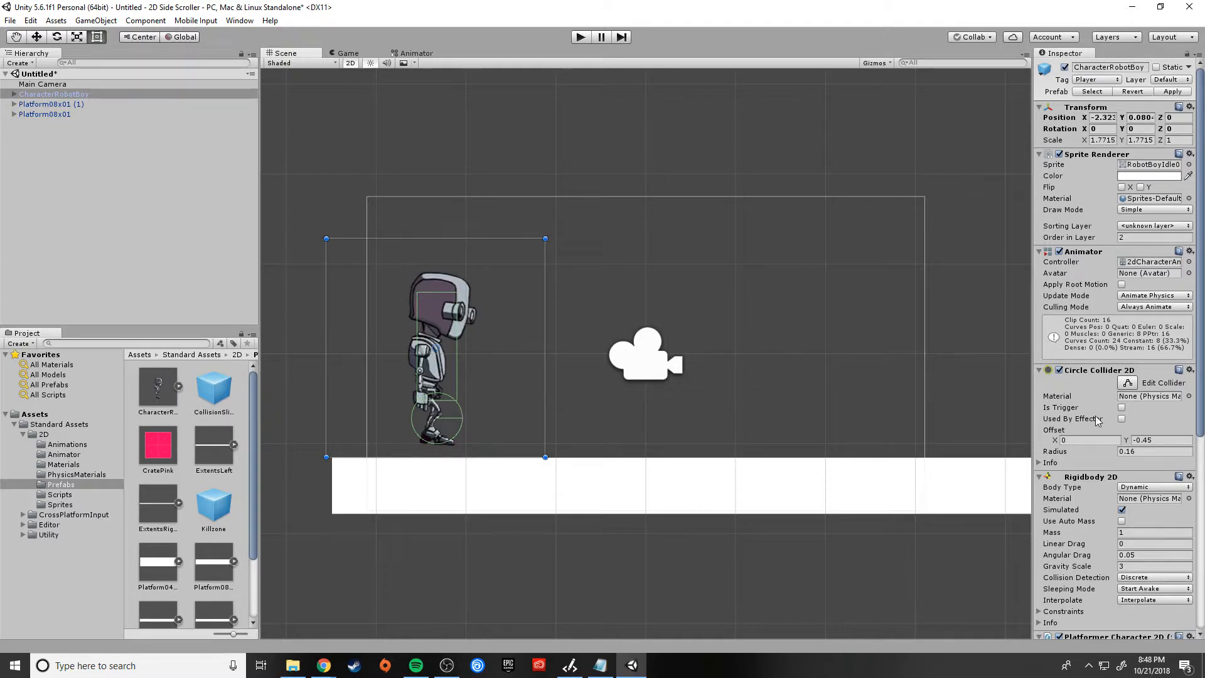
scroll(1097, 421, down, 7)
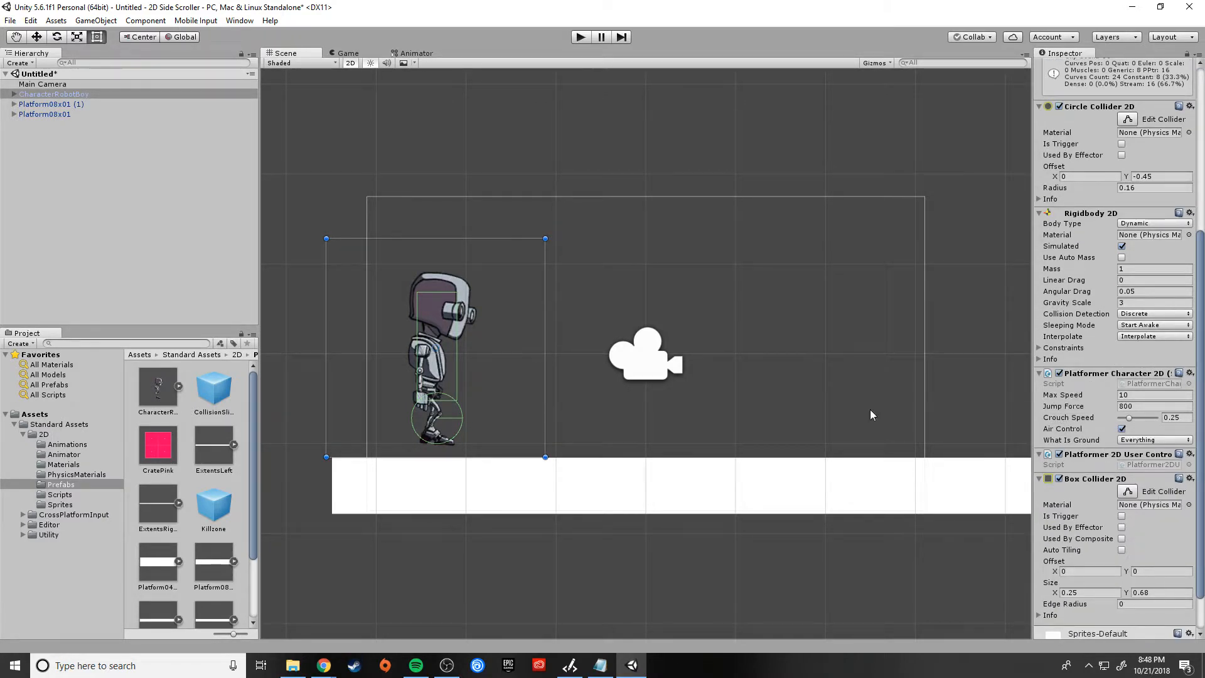
Step: Run the scene and test the robot character's walking in both directions and its crouching
click(580, 37)
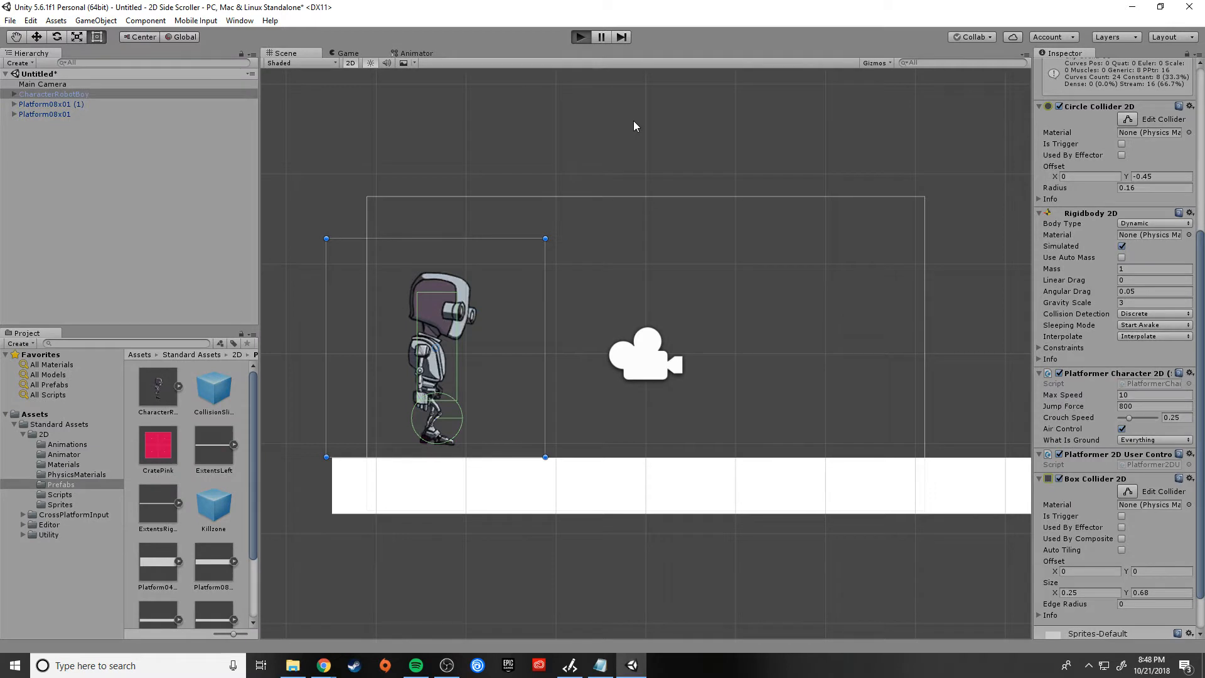
key(Right)
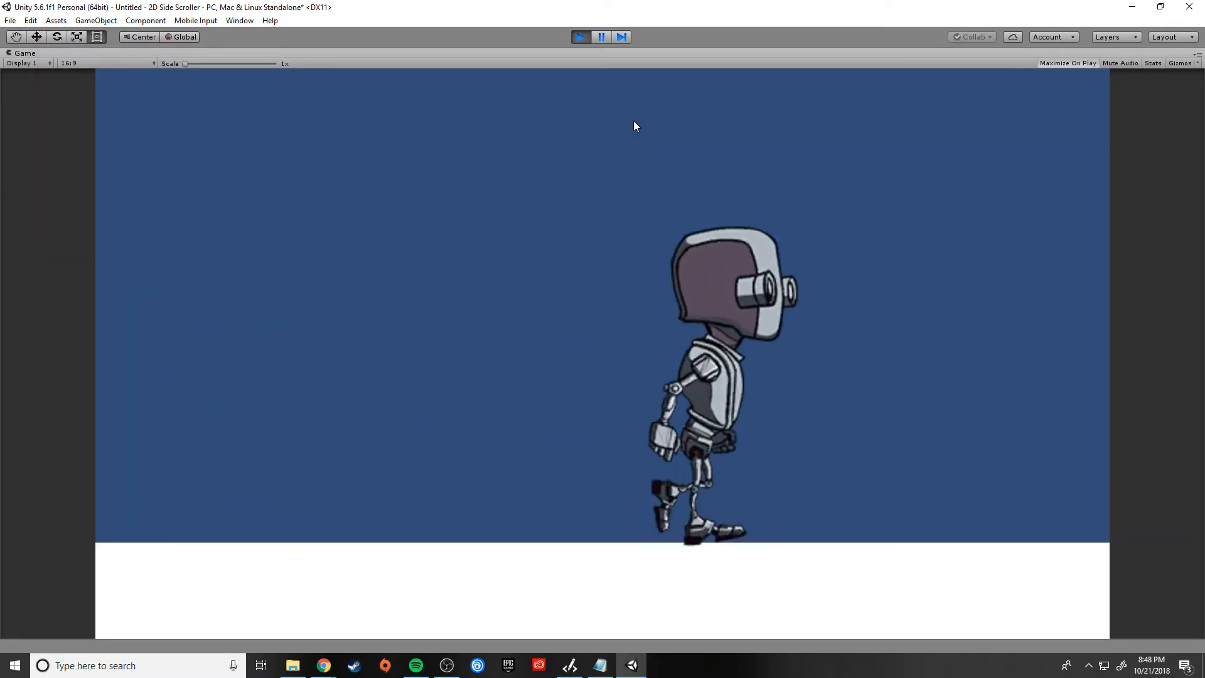
key(Left)
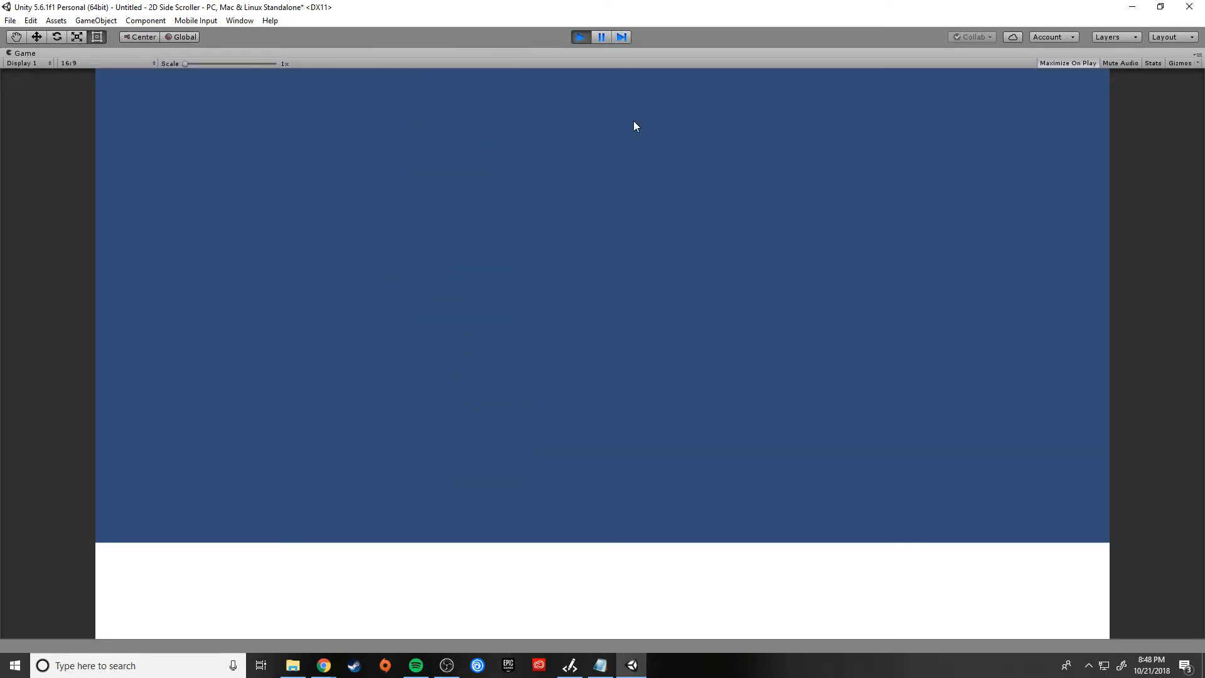
key(Right)
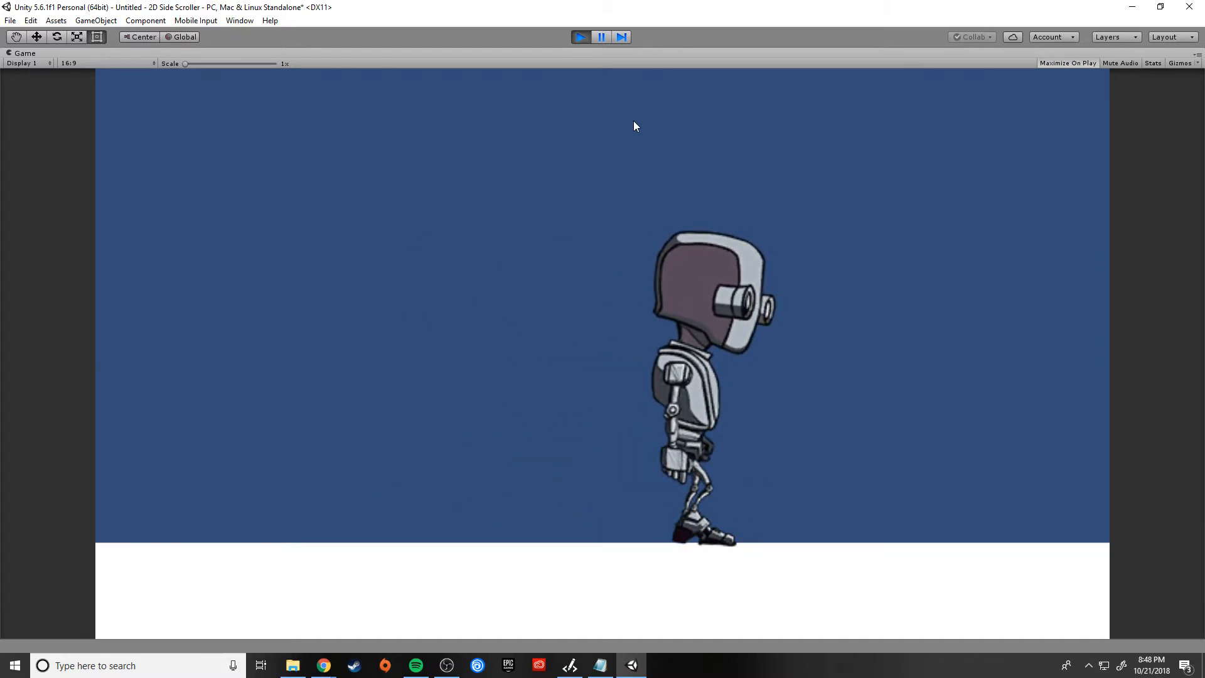
key(ctrl)
key(ctrl)
key(ctrl+Left)
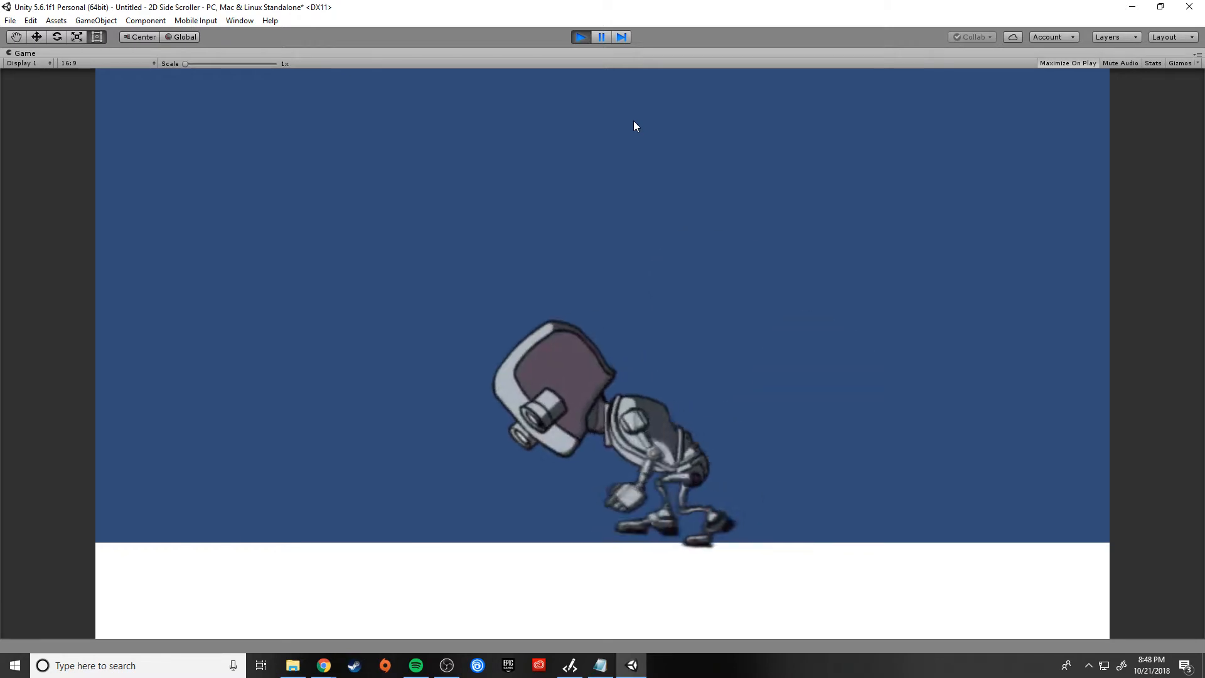
key(ctrl+Right)
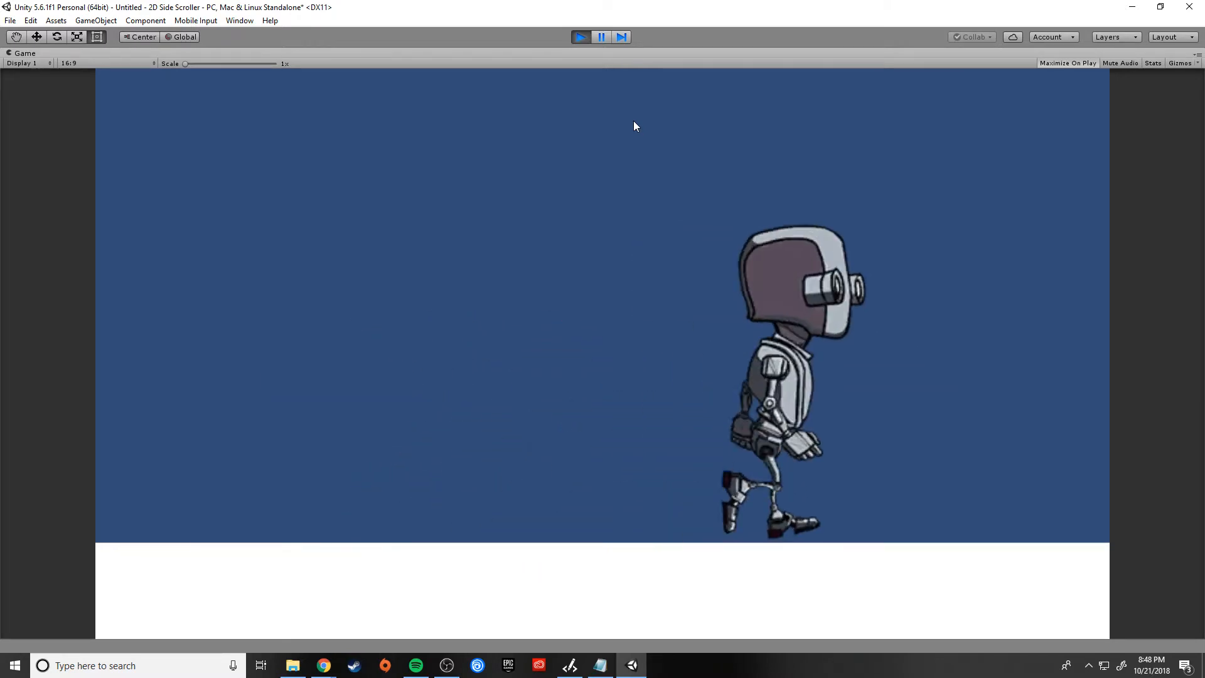
Step: Test the robot's jumping and quick direction changes, and stop the scene
key(space)
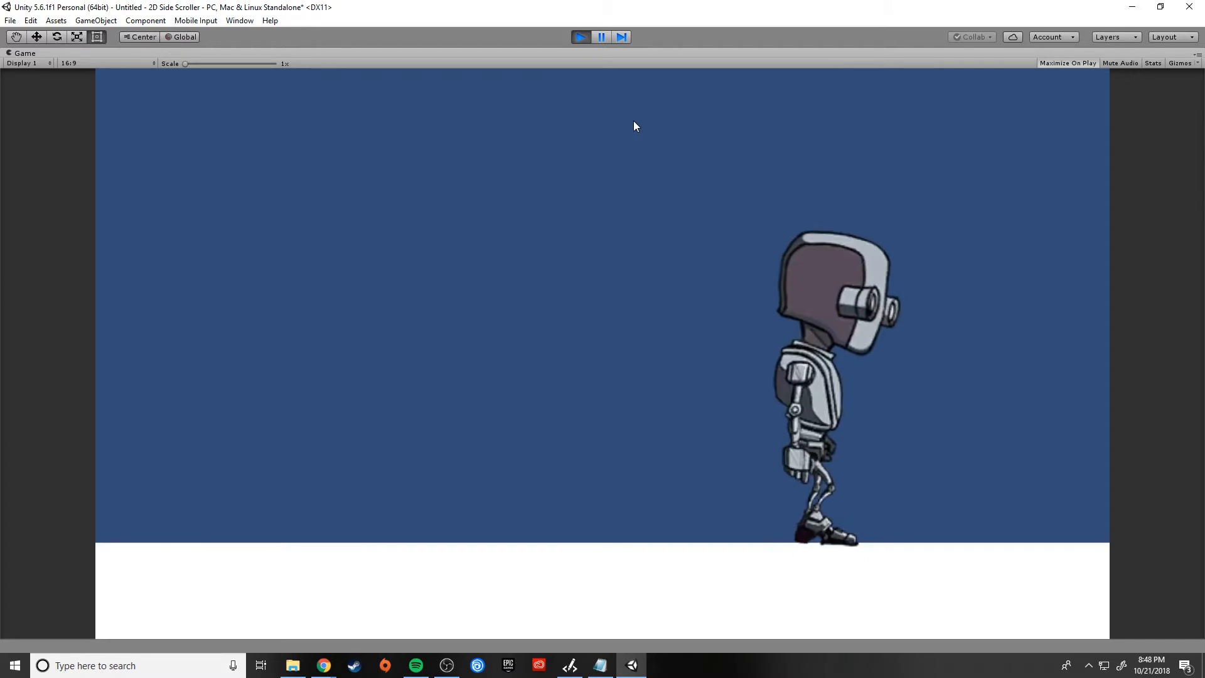
key(Left)
key(Right)
key(Left)
key(space)
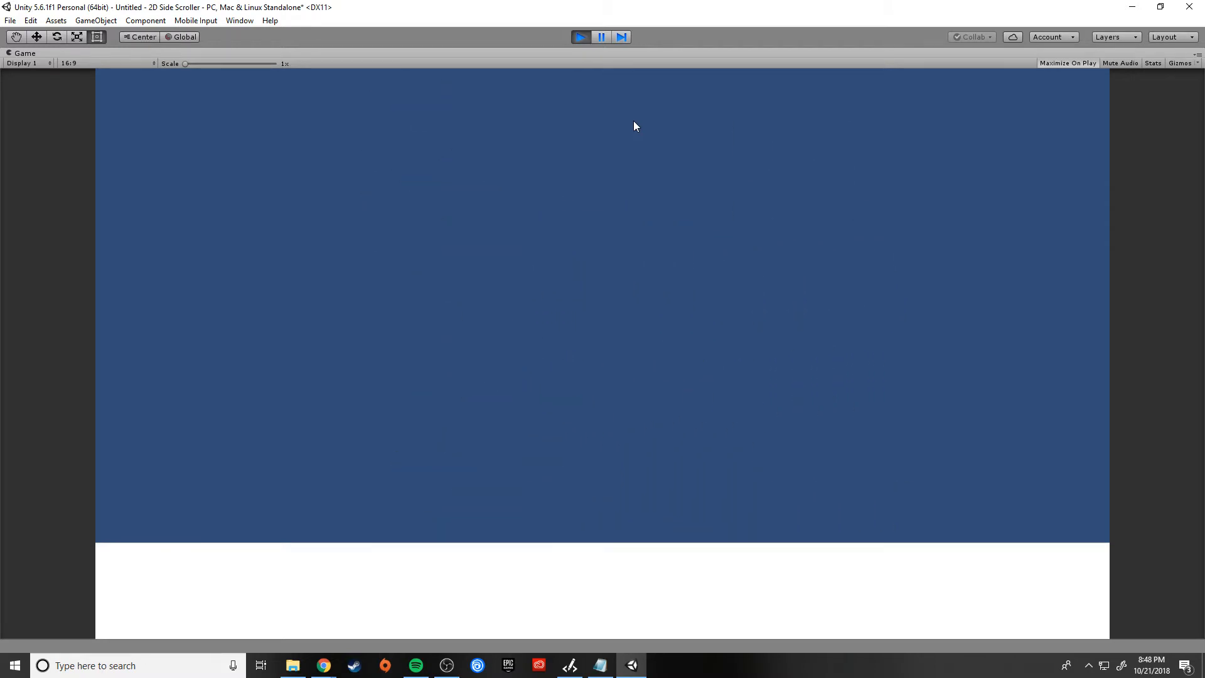
key(Right)
key(Left)
key(Right)
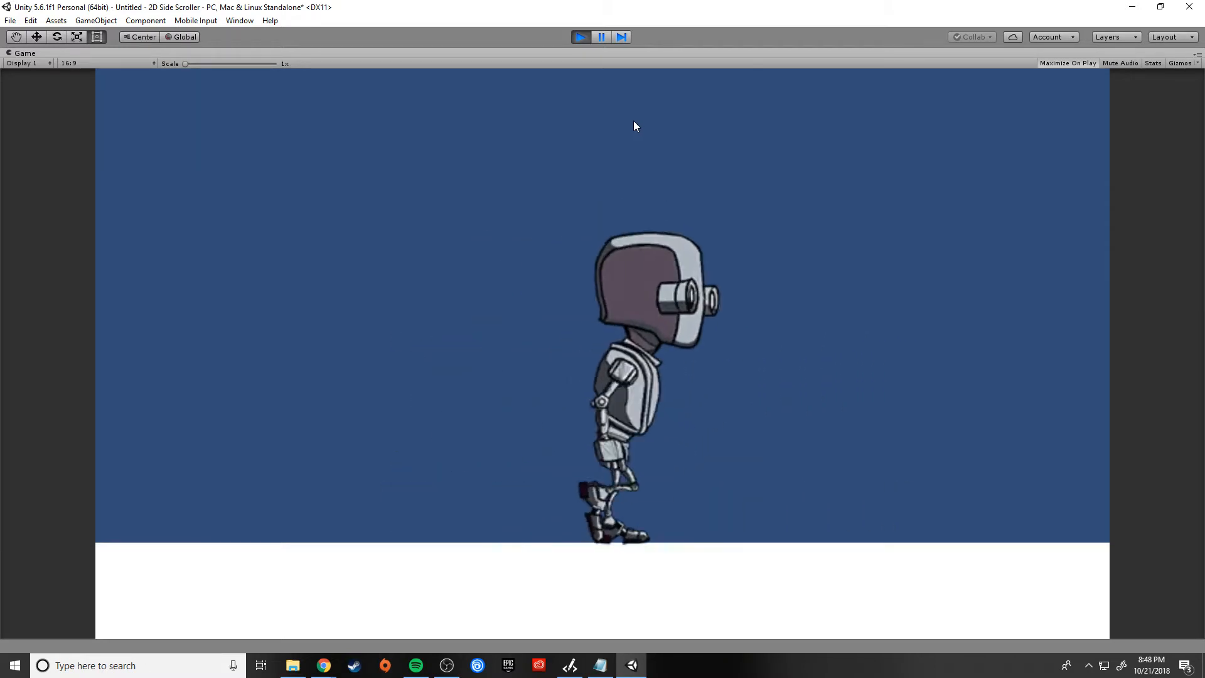
click(589, 38)
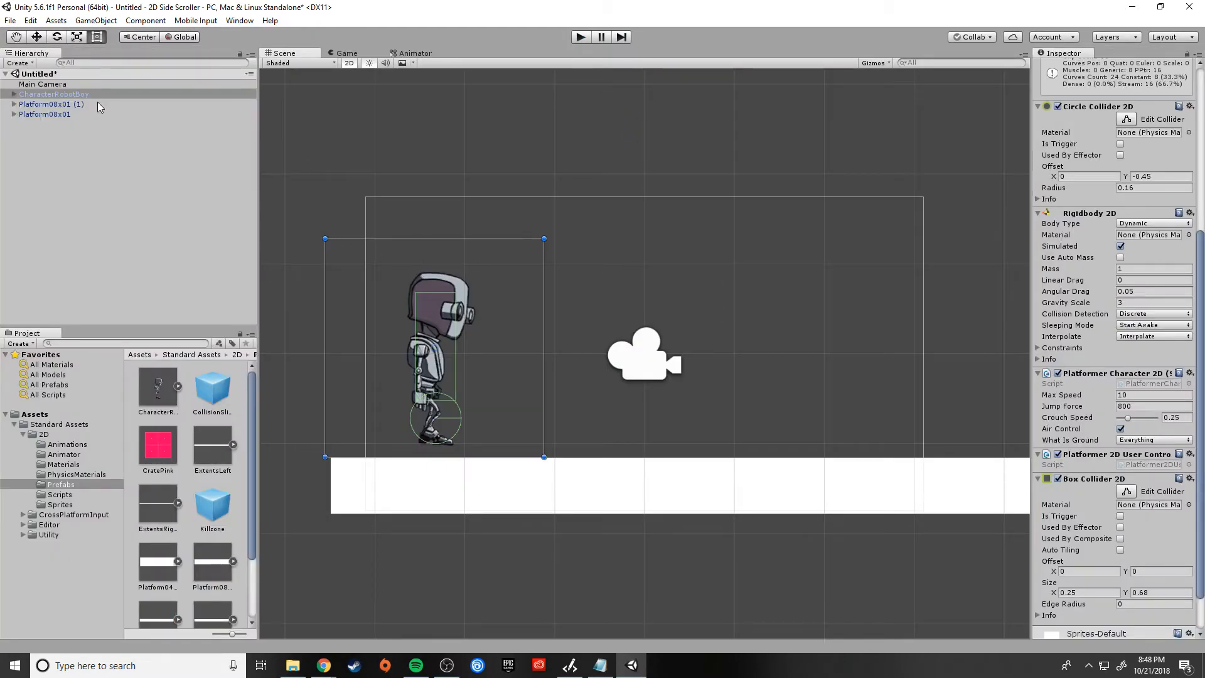
Step: Set the Main Camera's orthographic size to 4.97
click(52, 83)
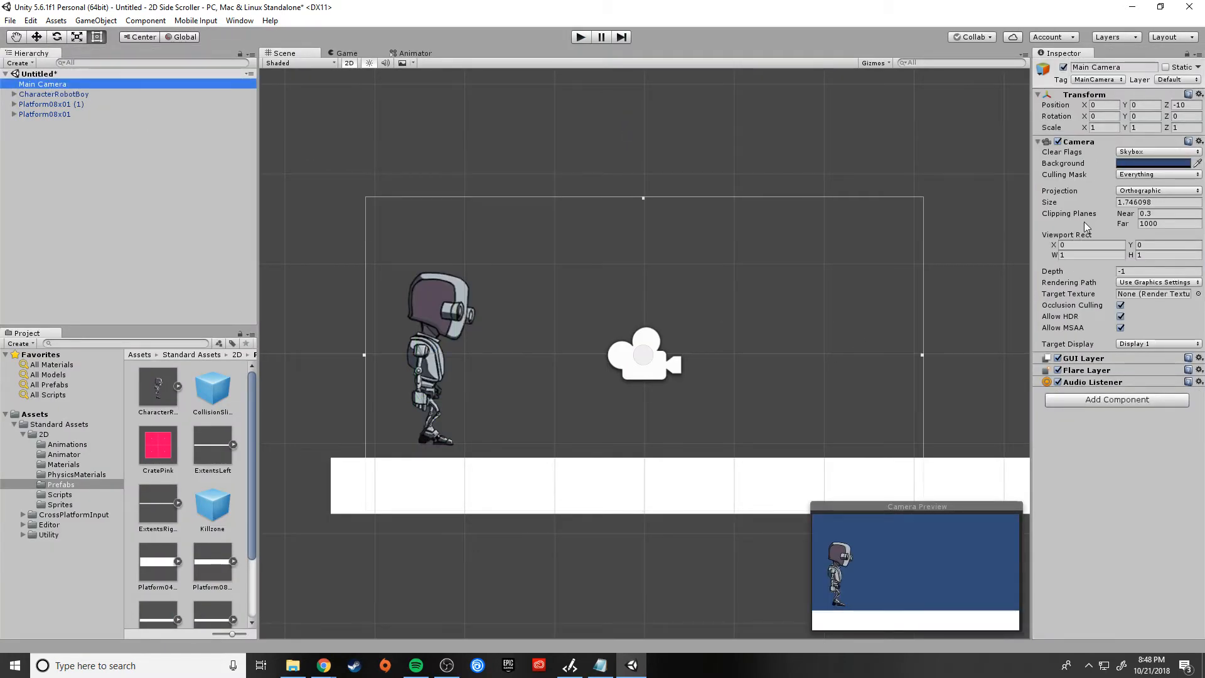
click(1111, 204)
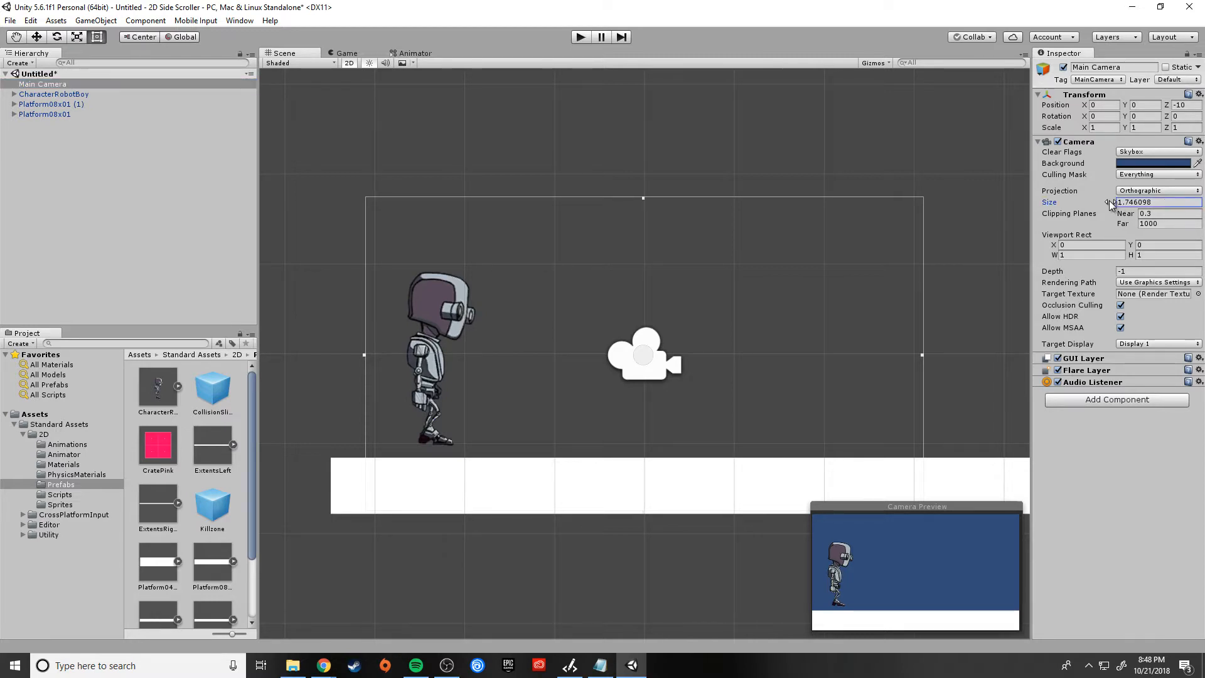
drag(1111, 202, 1179, 211)
scroll(790, 405, down, 4)
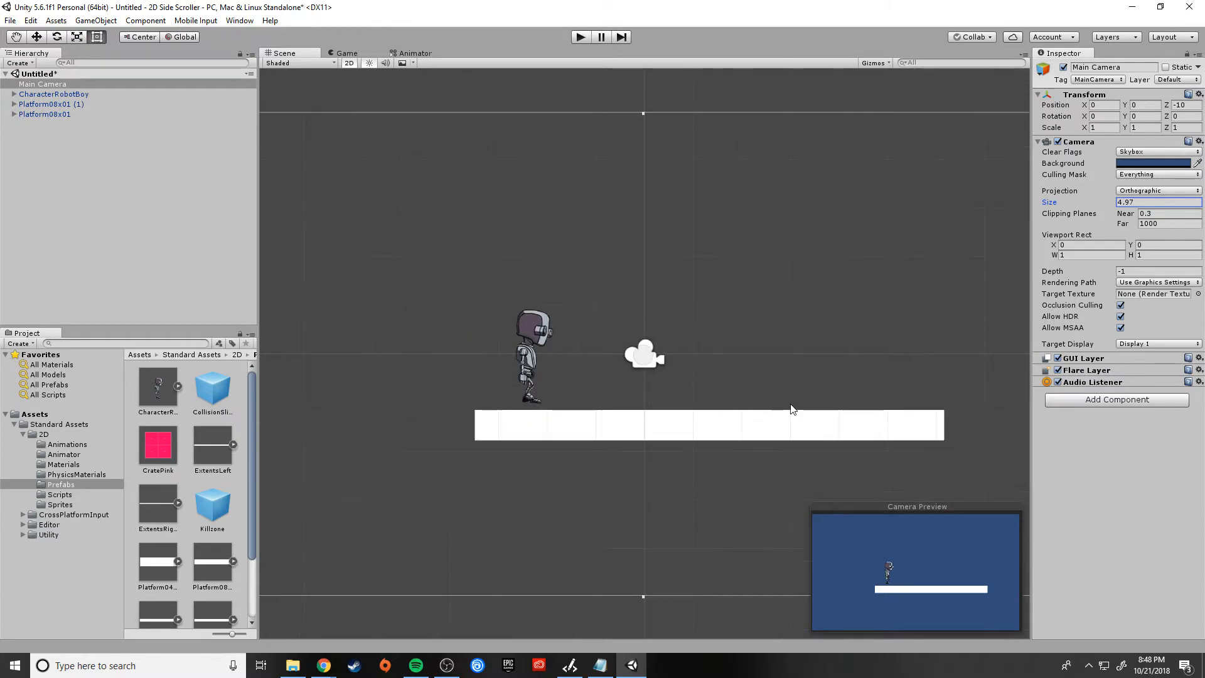
scroll(791, 408, down, 4)
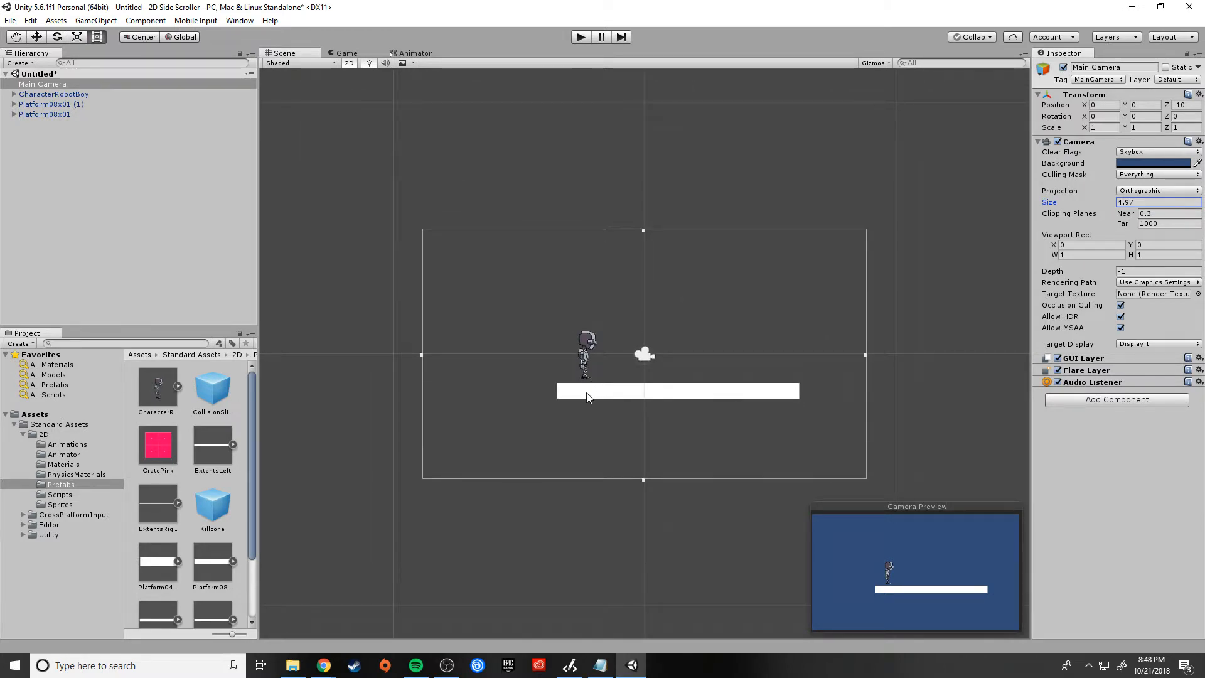
Step: Move the first Platform08x01 to the lower-left corner of the enlarged camera frame
click(613, 394)
drag(614, 401, 547, 441)
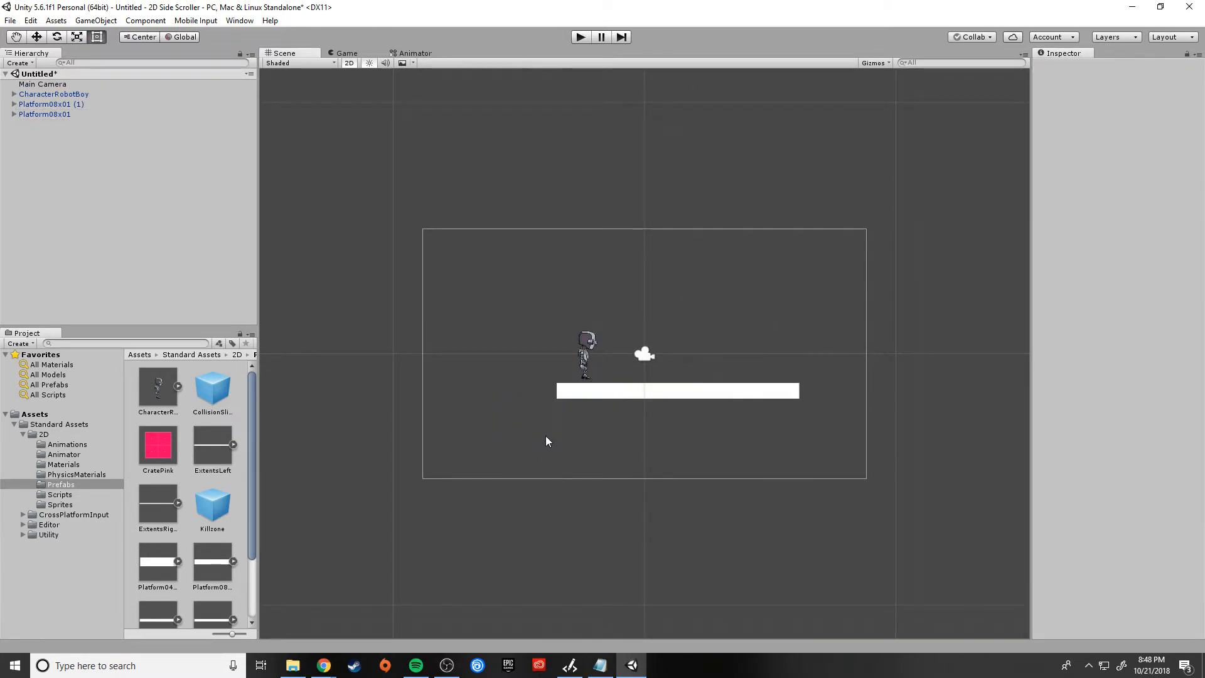
click(602, 397)
drag(586, 392, 517, 425)
click(592, 393)
click(585, 396)
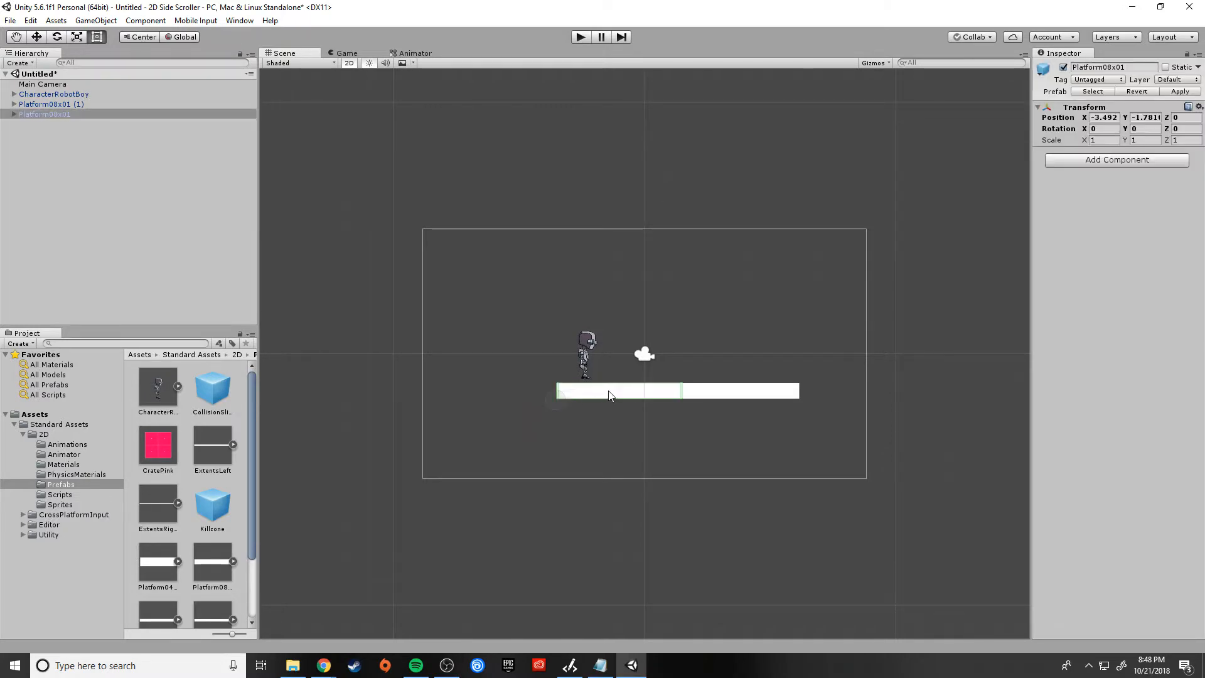
click(15, 37)
drag(627, 398, 426, 504)
click(36, 36)
Step: Move the second platform to X -4.27, Y -5.11 beside the first, and the robot above the first platform's left end at X -8.21, Y -3.25
click(690, 421)
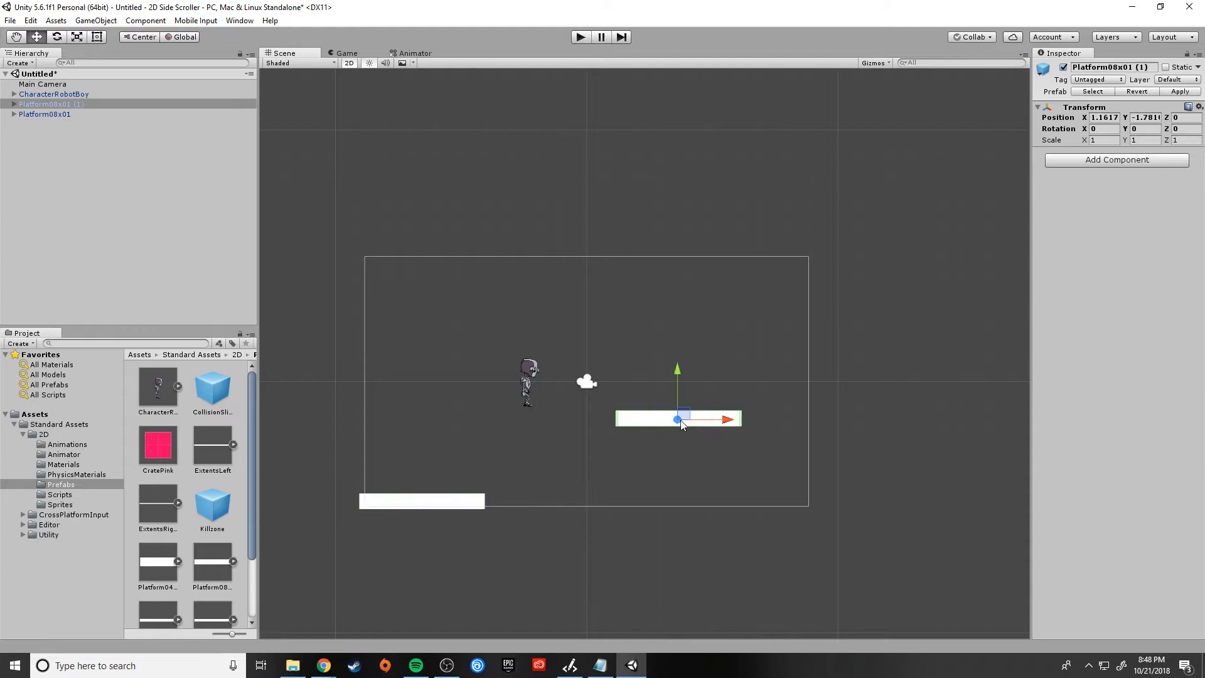
drag(681, 420, 549, 500)
click(530, 377)
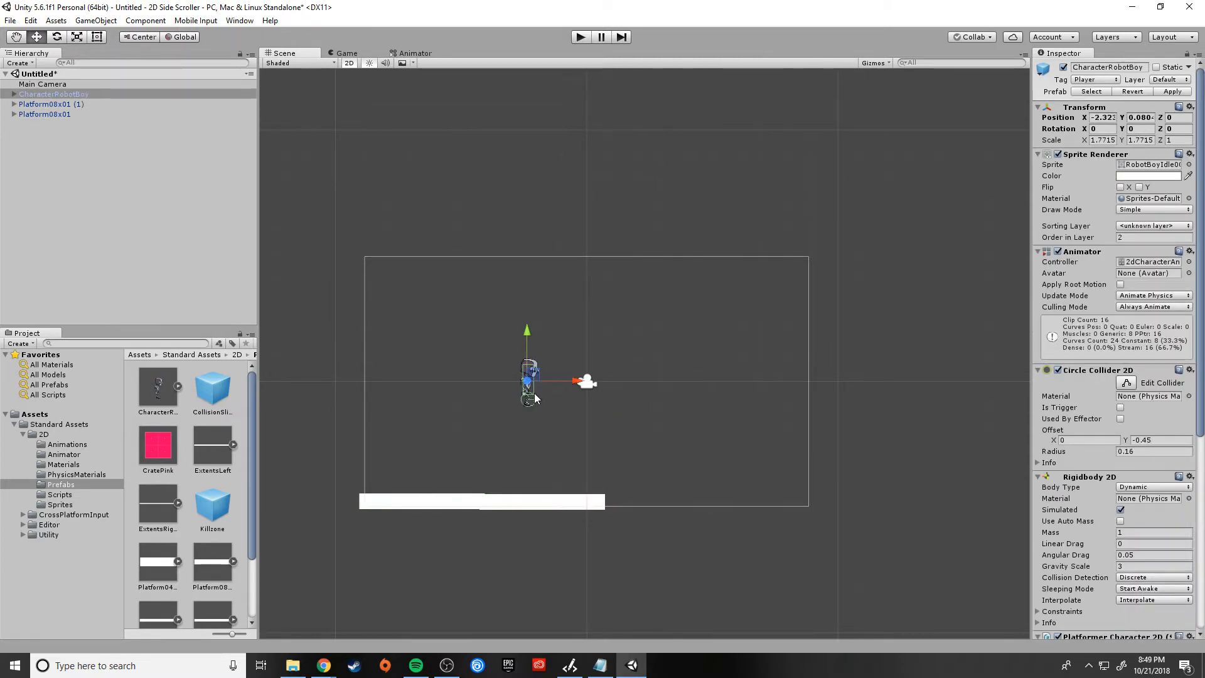
drag(530, 380, 369, 467)
Step: Raise the second platform to Y -5.08 and extend the ground with a PlatformRamp prefab at about X -3.18, Y -5.07
click(522, 506)
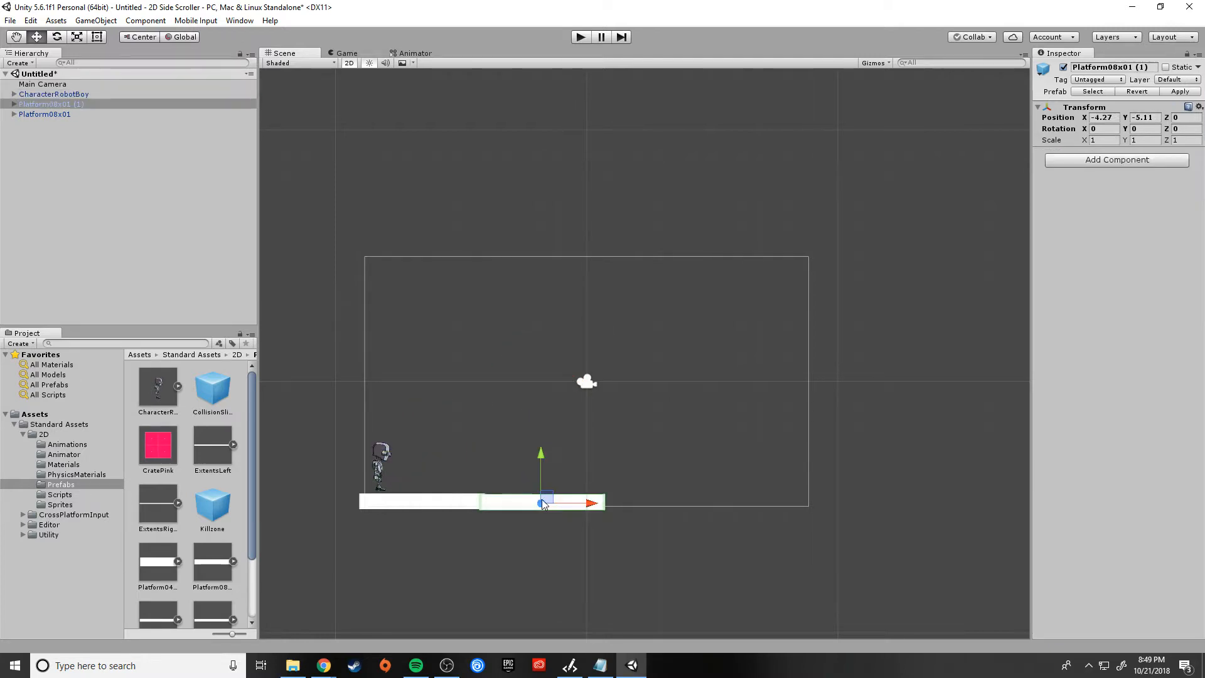
drag(546, 499, 545, 498)
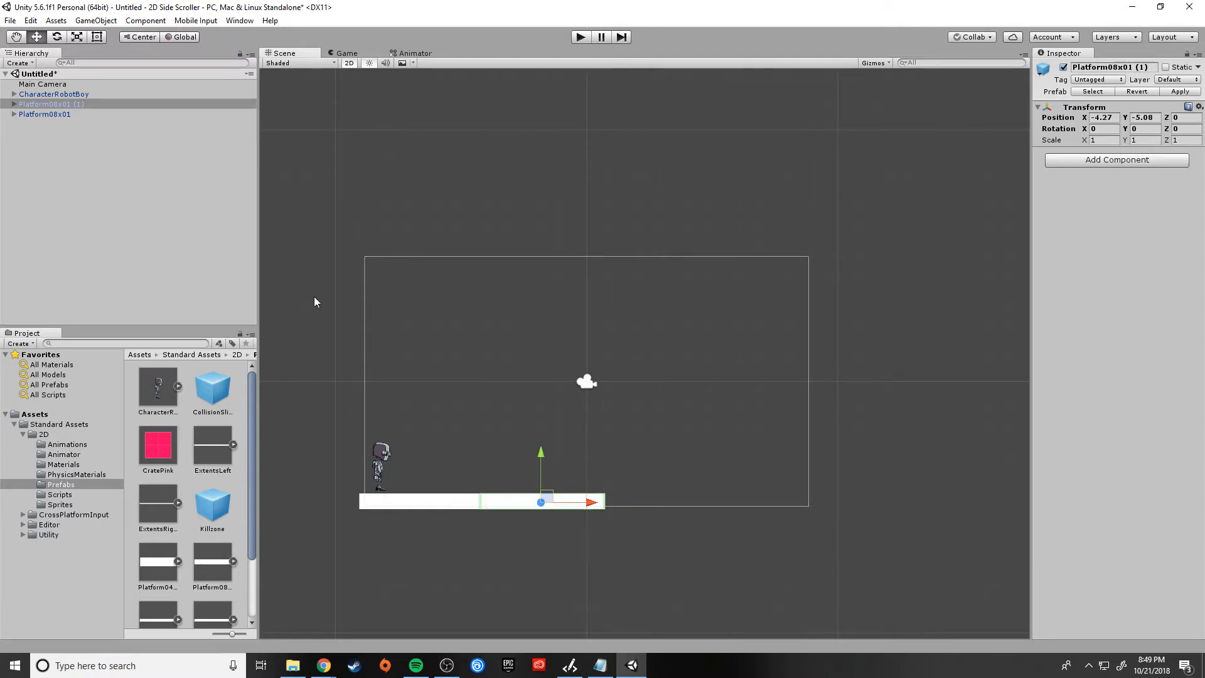
scroll(202, 550, down, 2)
drag(202, 598, 507, 509)
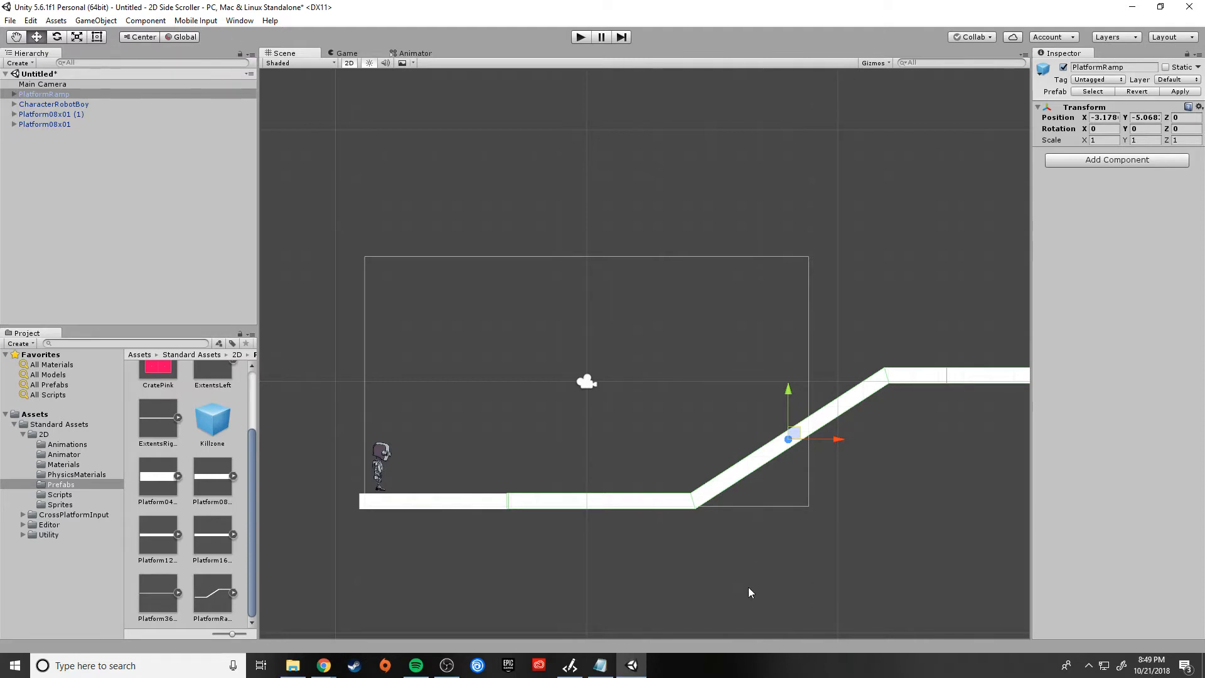
scroll(835, 533, down, 4)
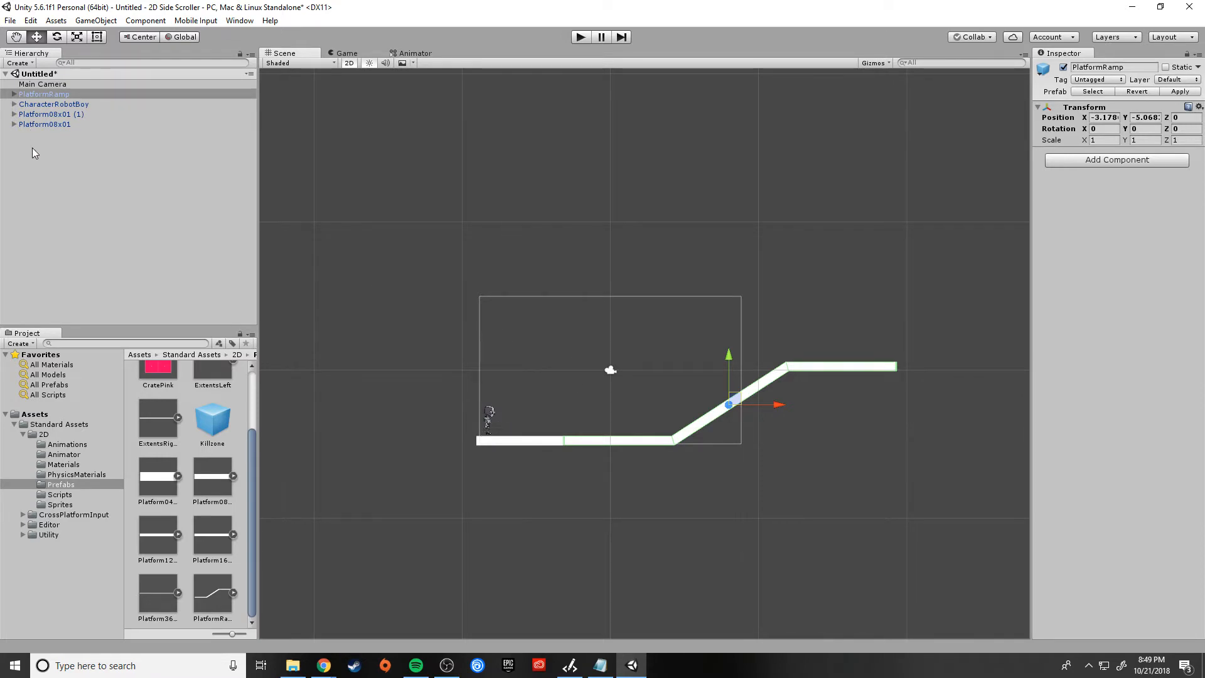
Step: Try making the Main Camera a child of CharacterRobotBoy, and test running and jumping in play mode
click(43, 84)
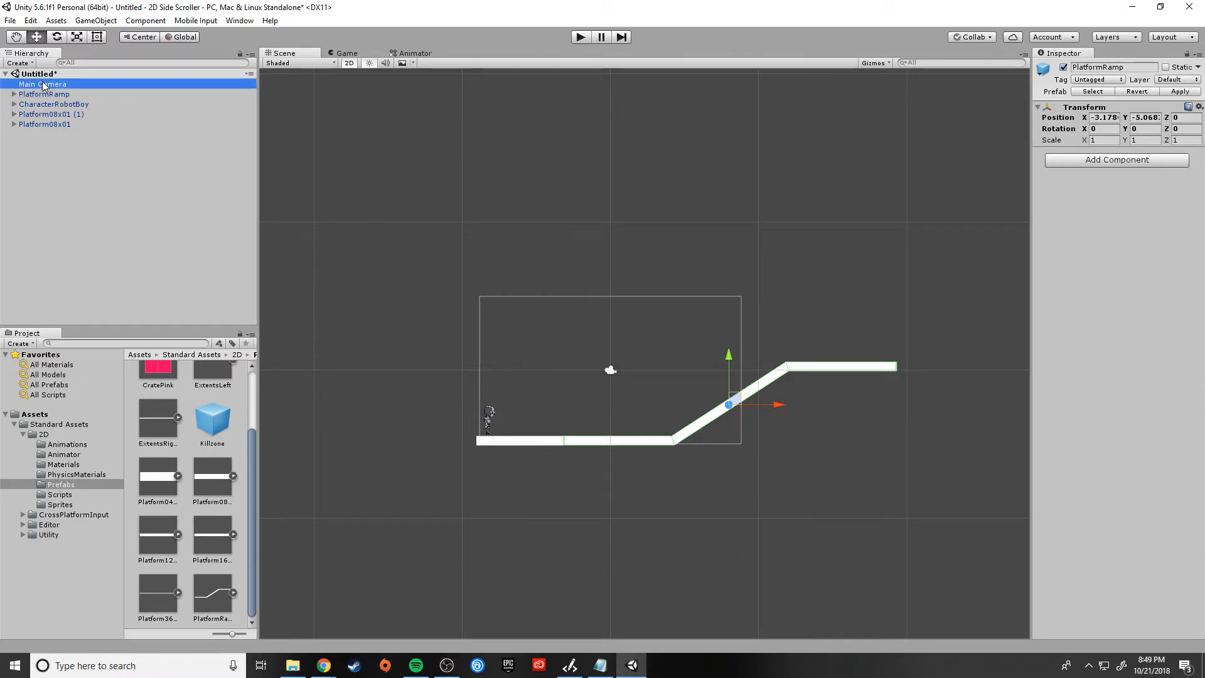
drag(43, 85, 53, 105)
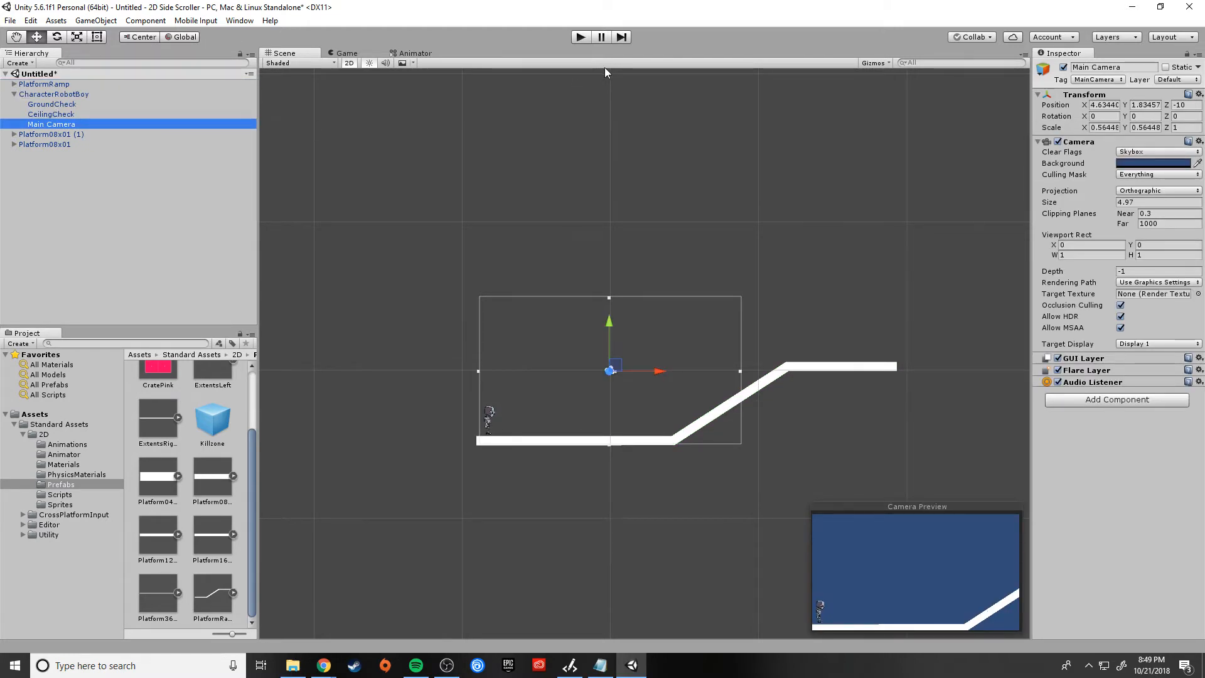
click(580, 38)
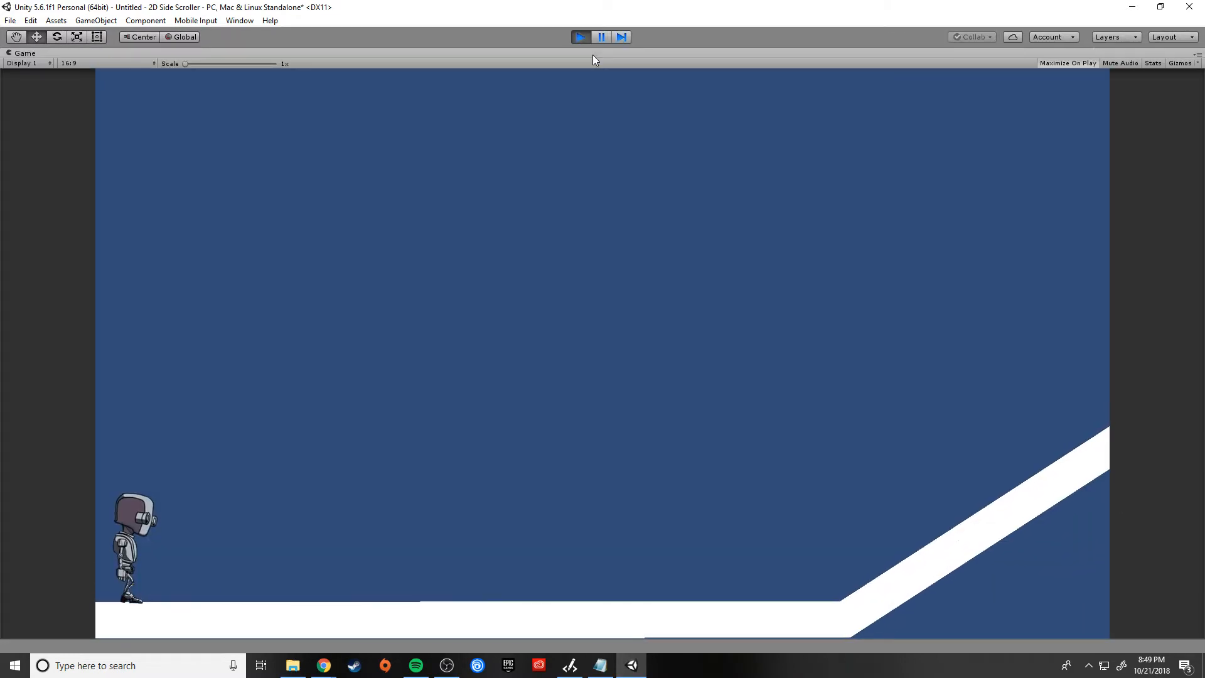
key(space)
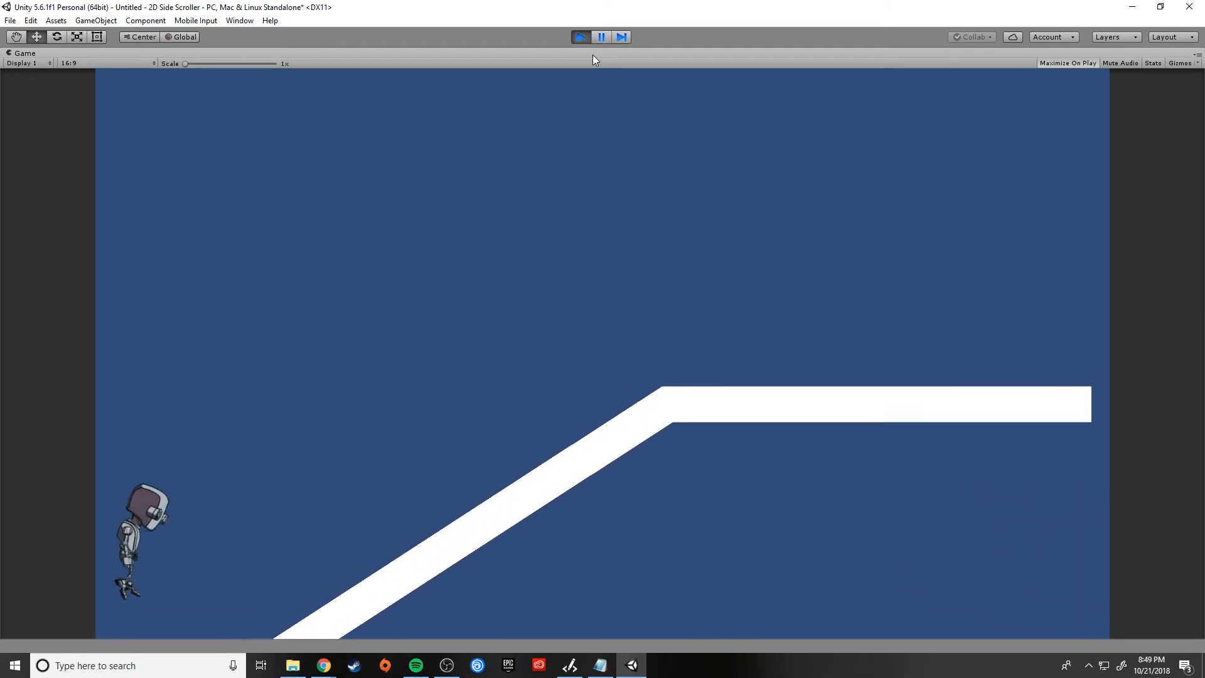
key(a)
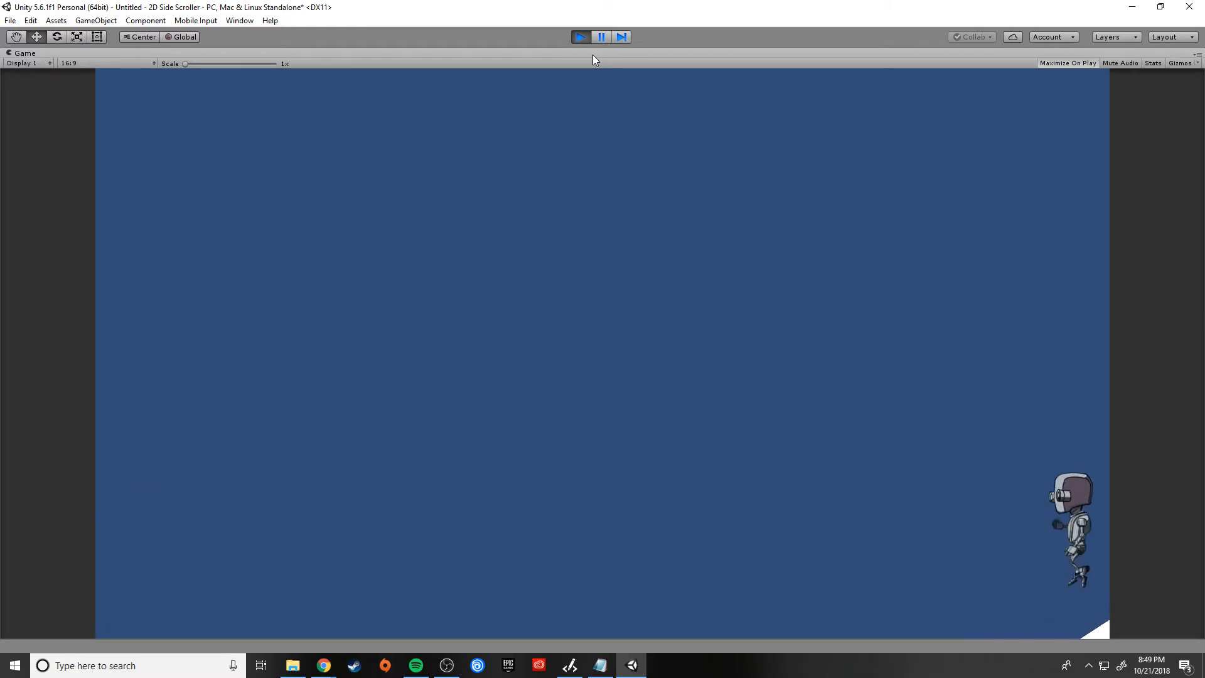
key(d)
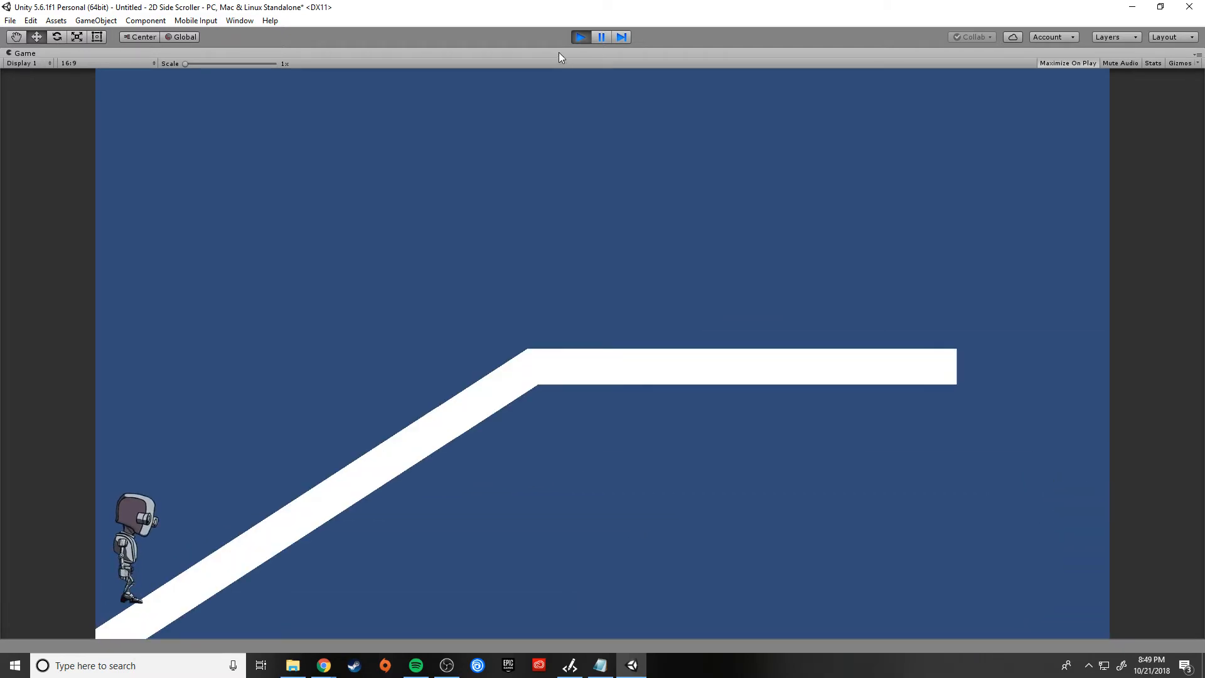
click(574, 42)
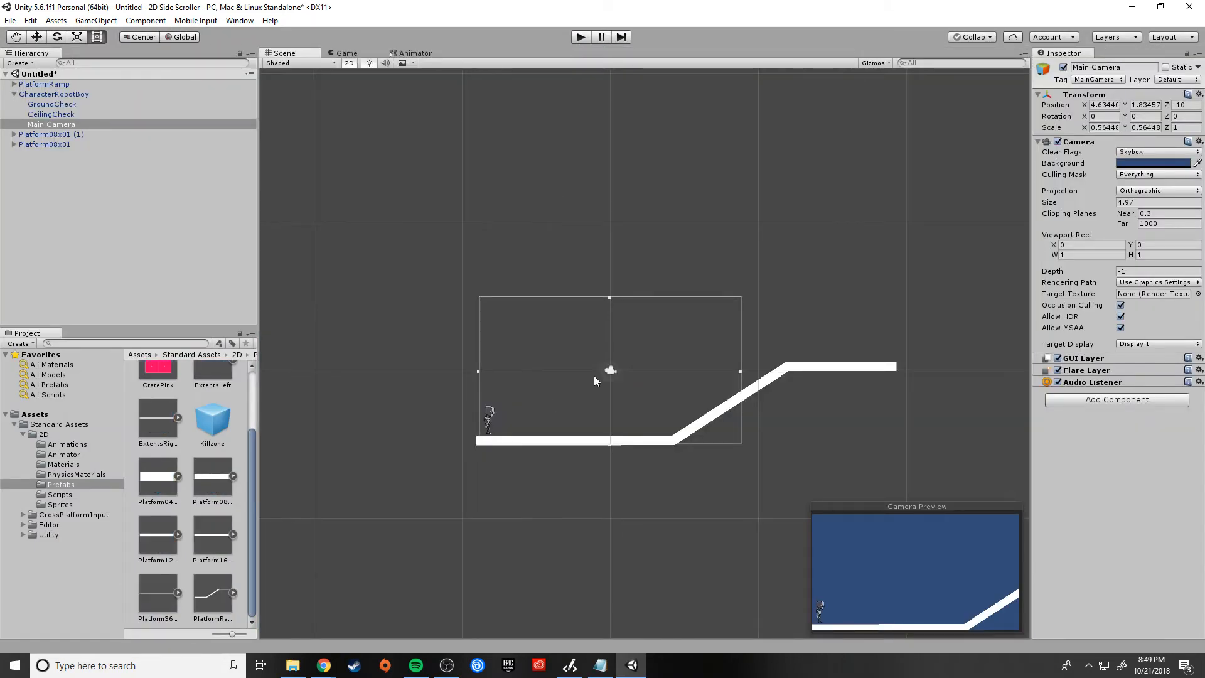
Step: Move the Main Camera out of CharacterRobotBoy, back to the top level of the scene hierarchy
click(488, 419)
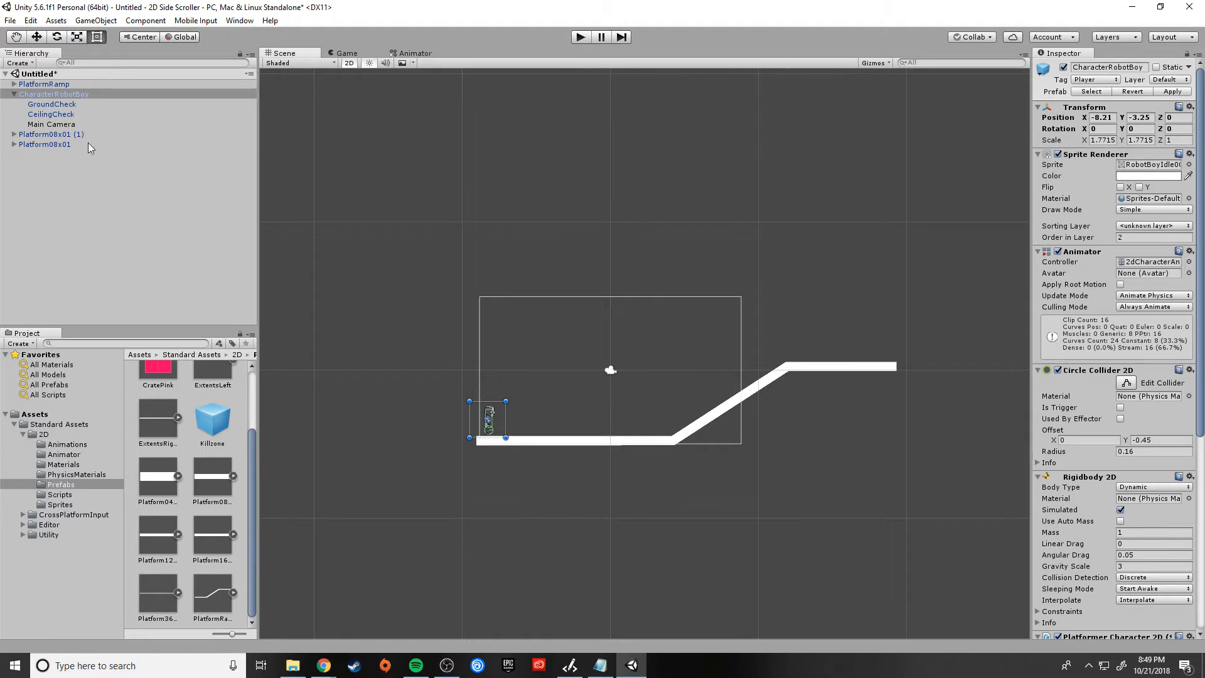
drag(63, 120, 61, 83)
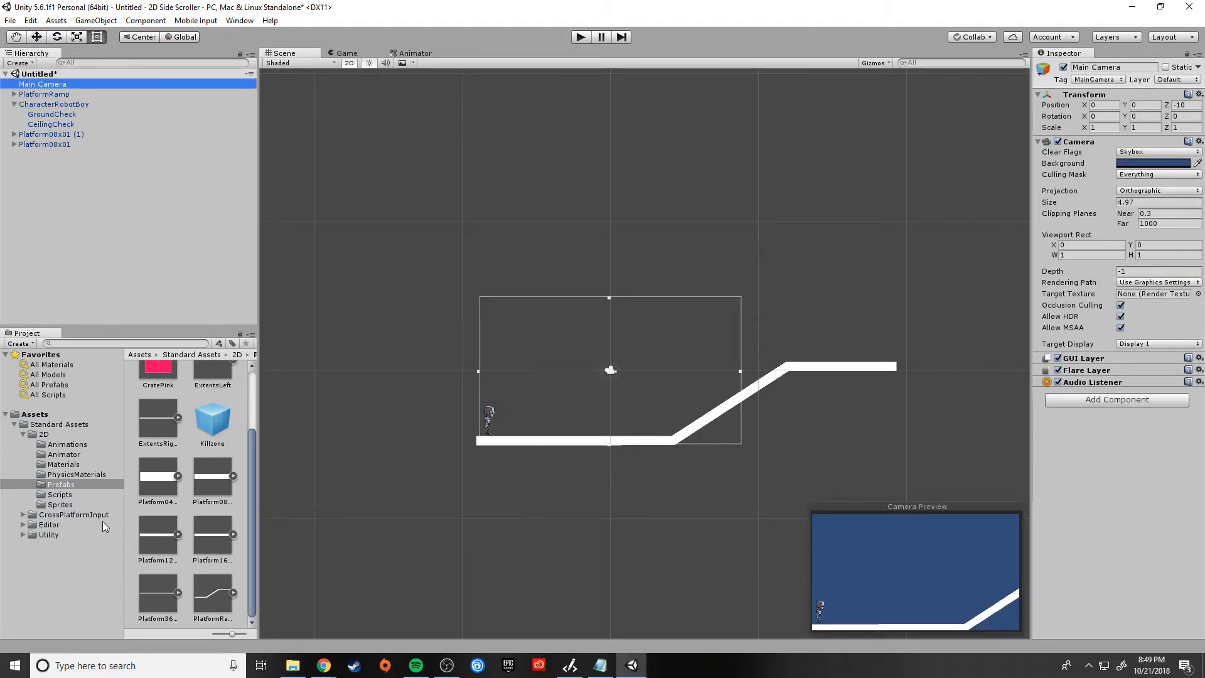
Step: Examine the code of the Camera2DFollow and CameraFollow scripts in the 2D Scripts folder
click(58, 497)
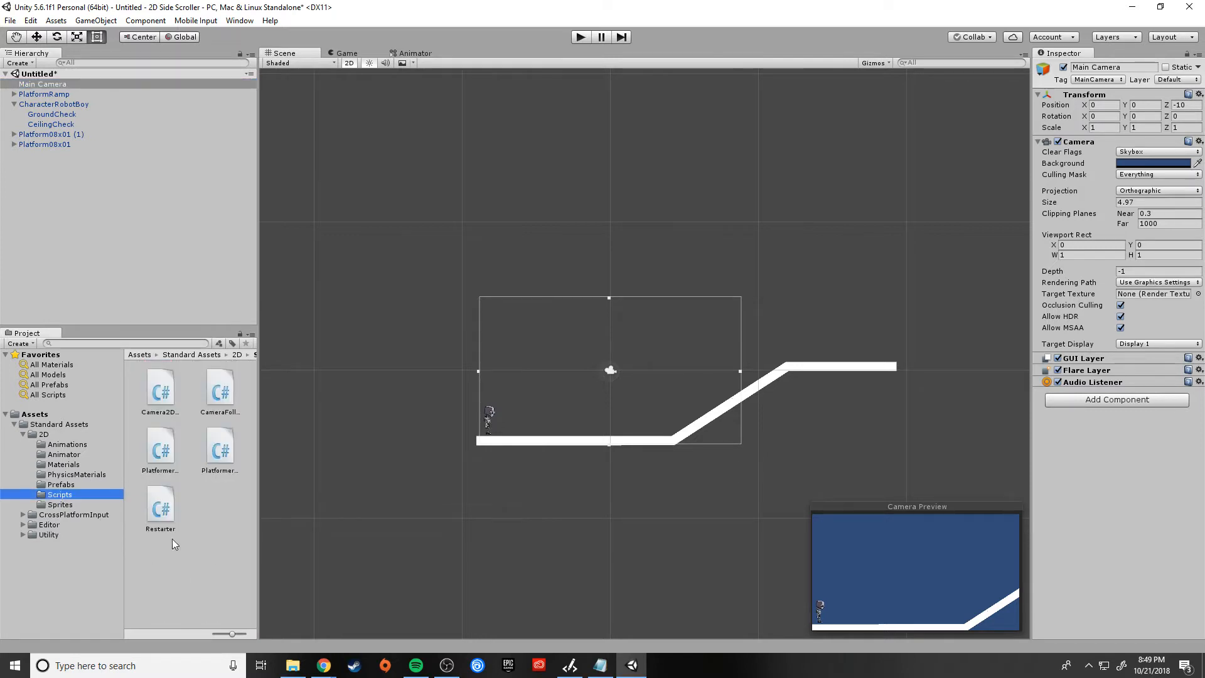
click(164, 399)
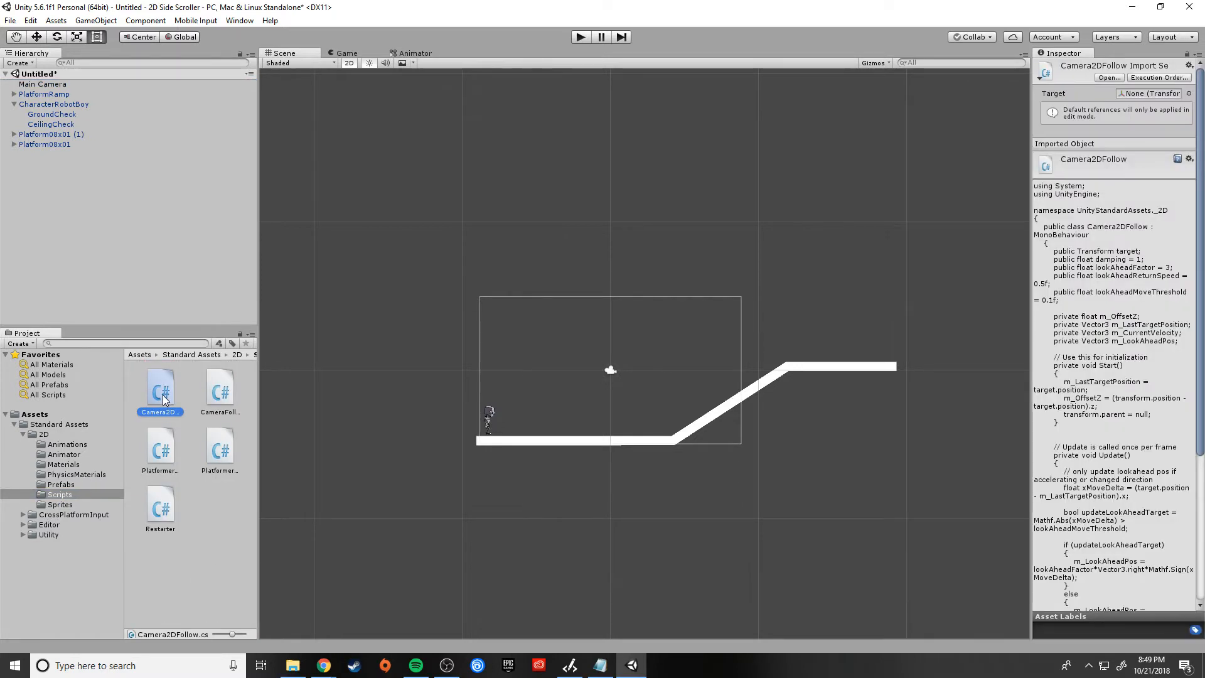
click(241, 407)
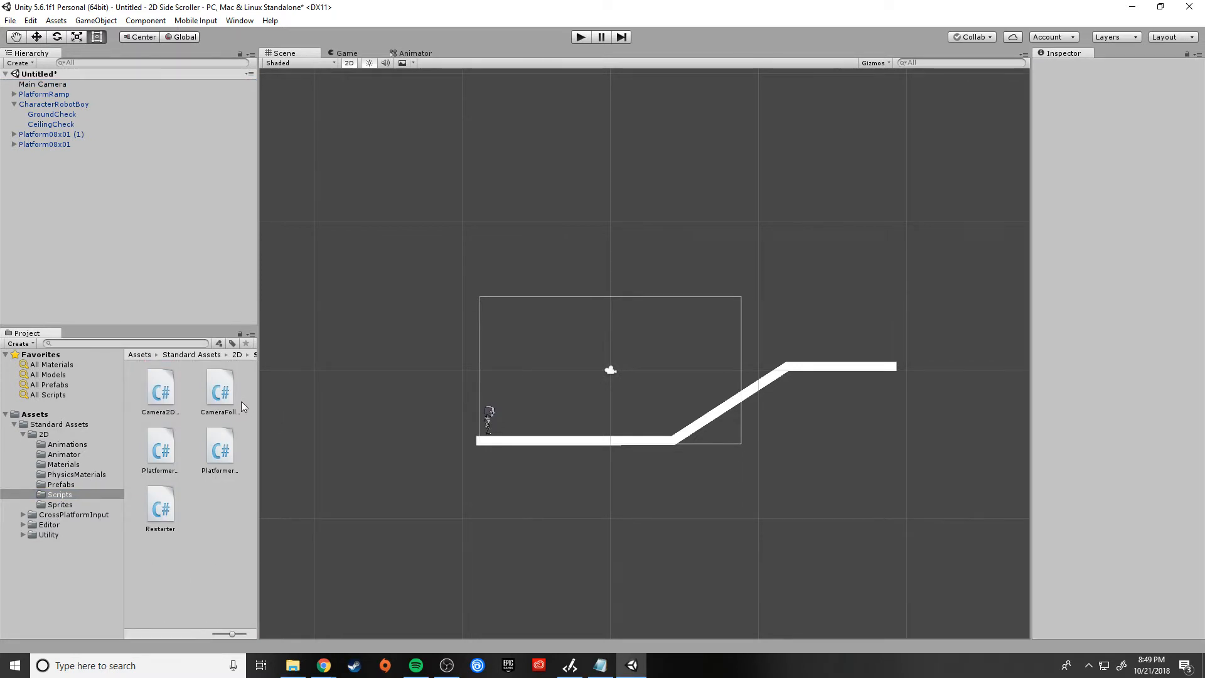
click(220, 394)
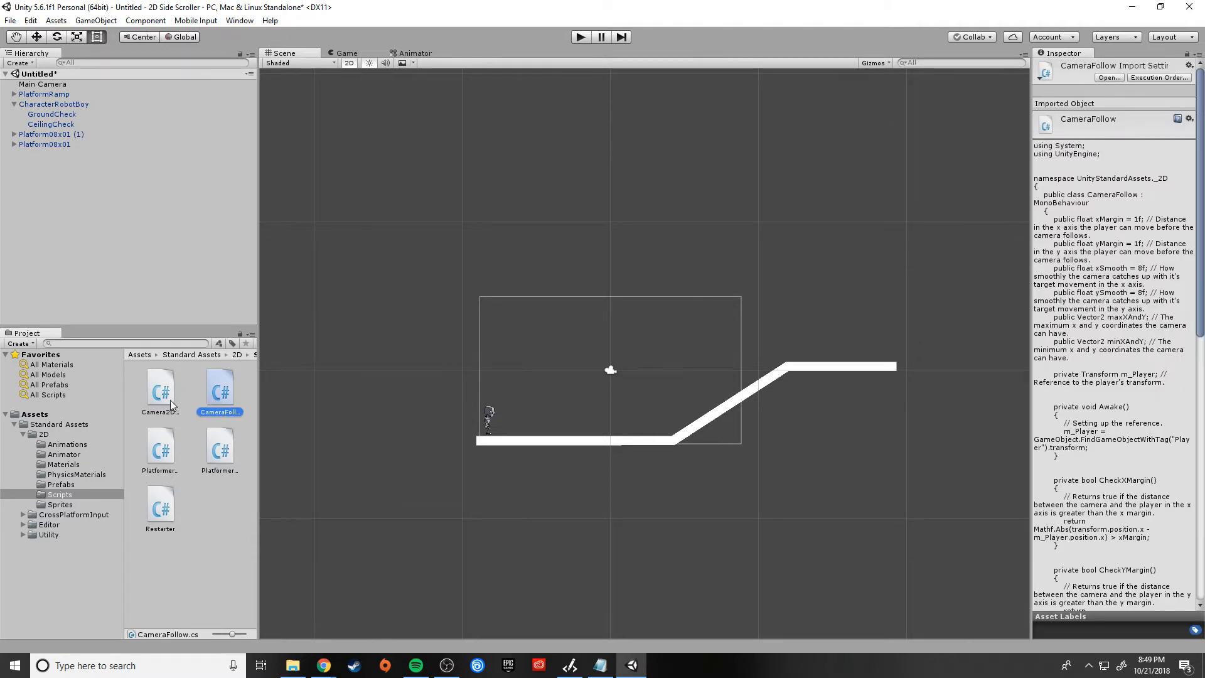
Step: Attach the Camera2DFollow script to the Main Camera and assign CharacterRobotBoy as its Target
click(162, 394)
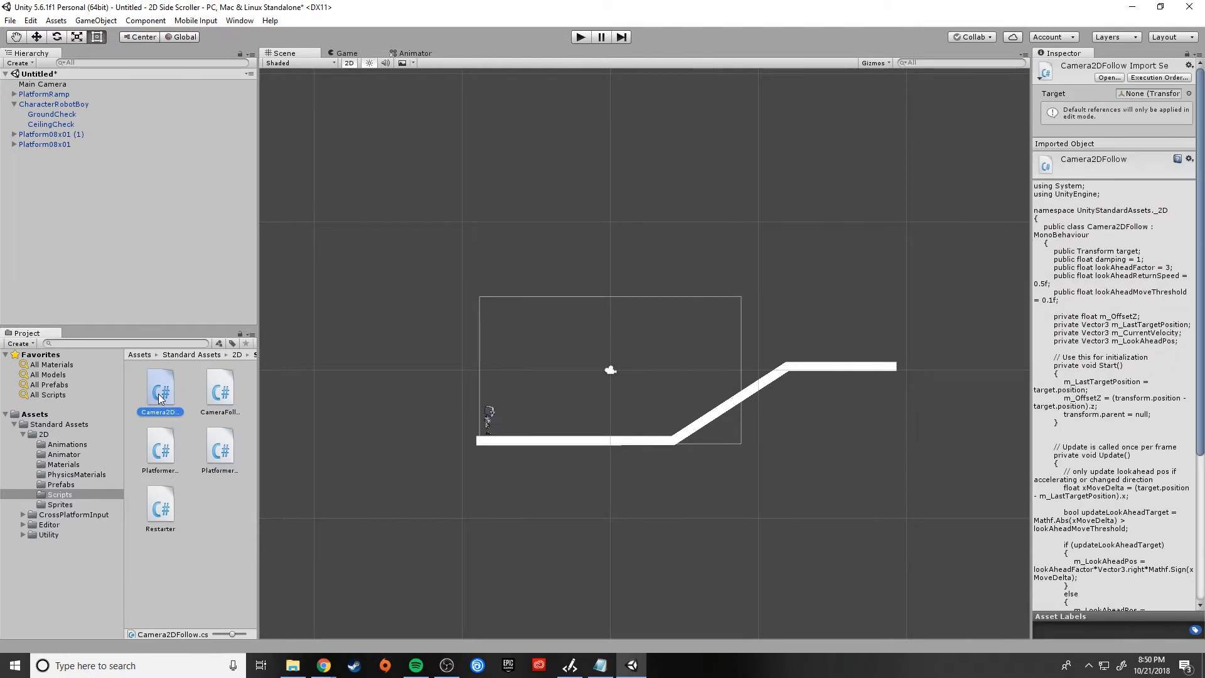
drag(162, 397, 55, 89)
click(55, 88)
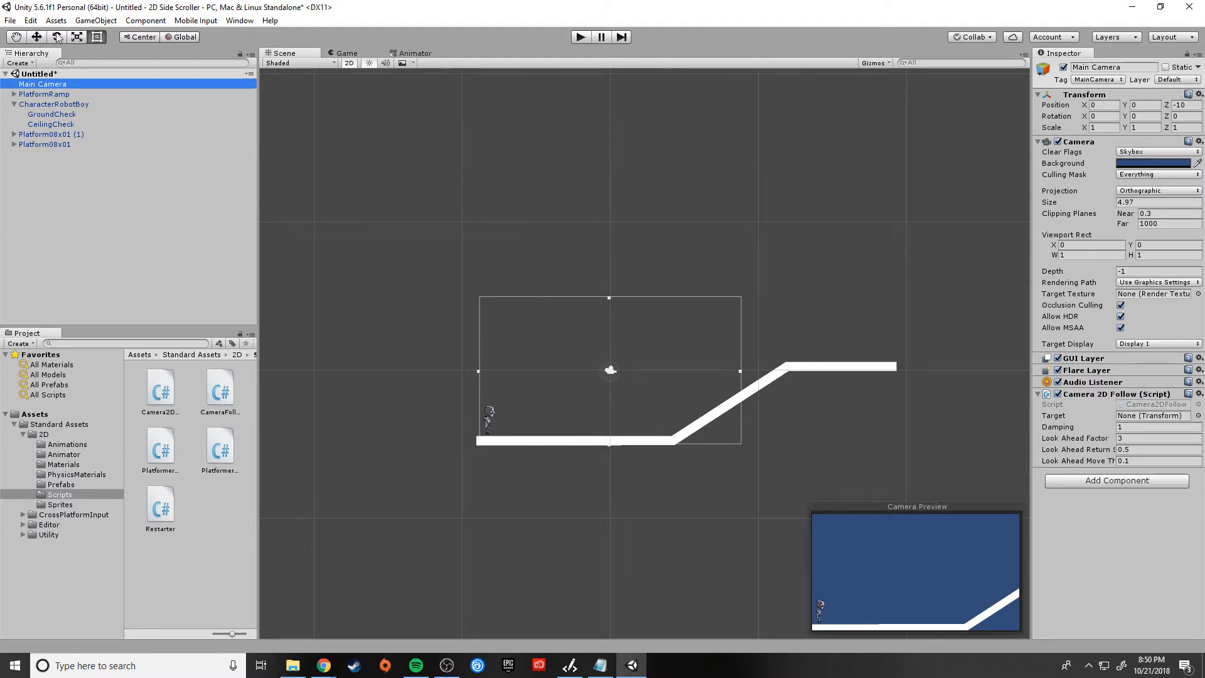
drag(49, 105, 1160, 421)
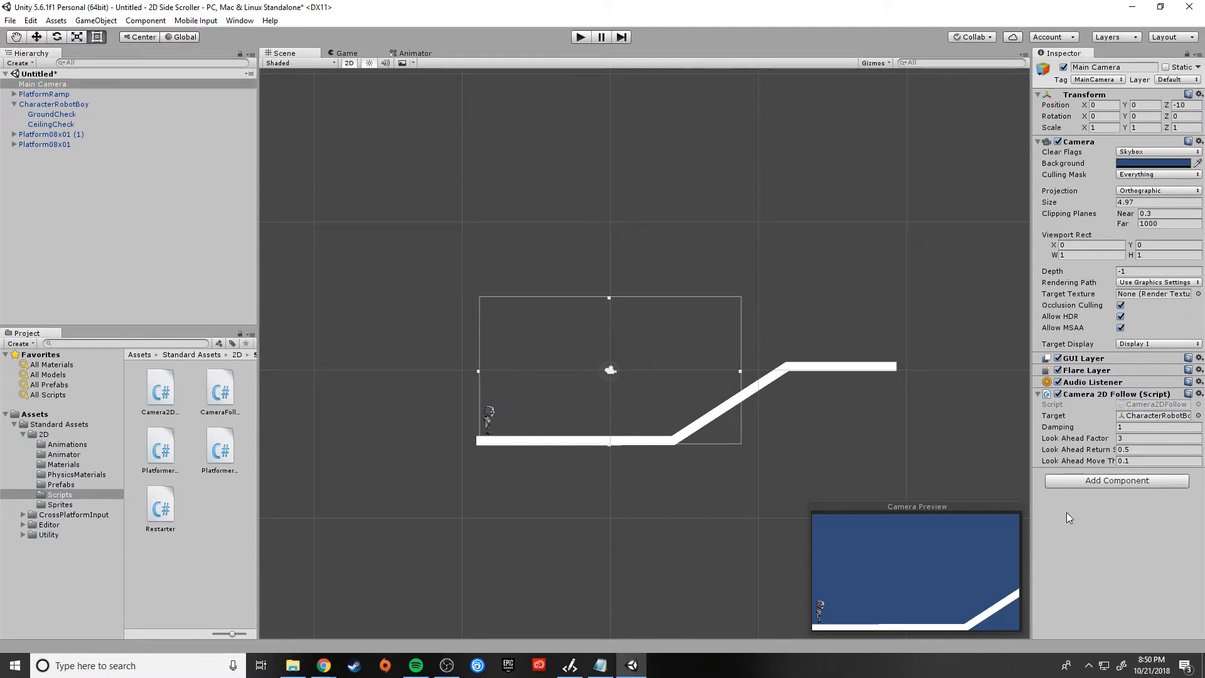
Step: Test the camera follow in play mode by running and jumping with the robot, and widen the Inspector to read the Camera 2D Follow settings
click(581, 38)
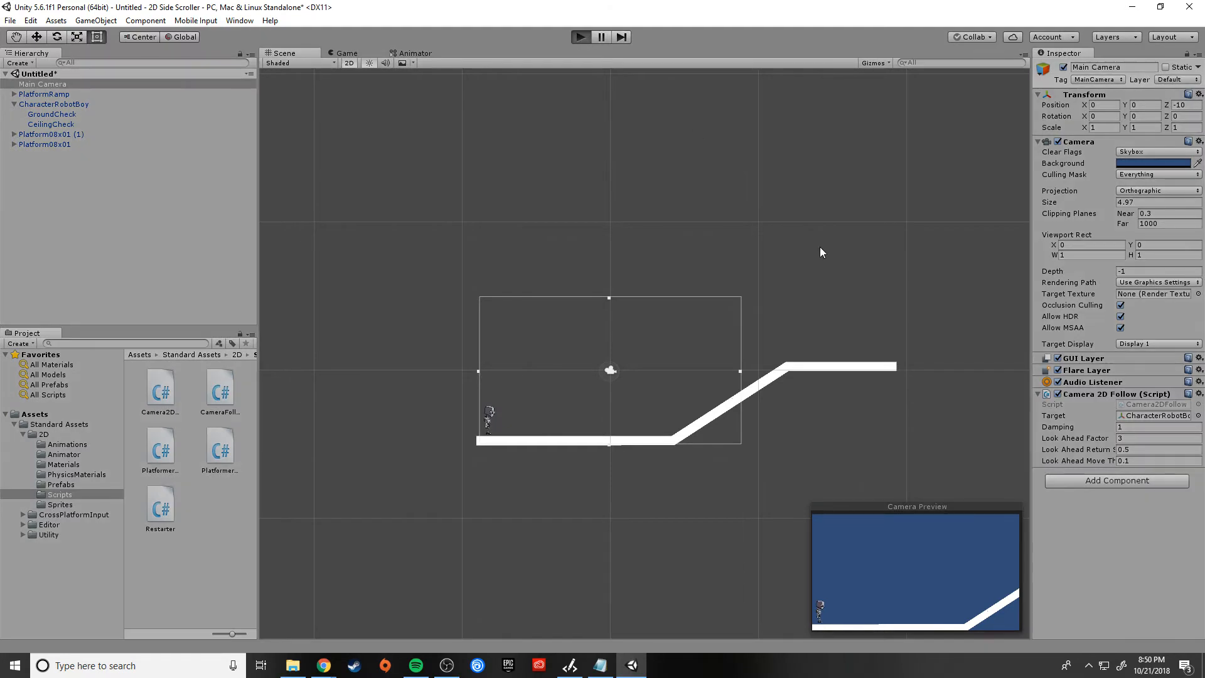
key(Right)
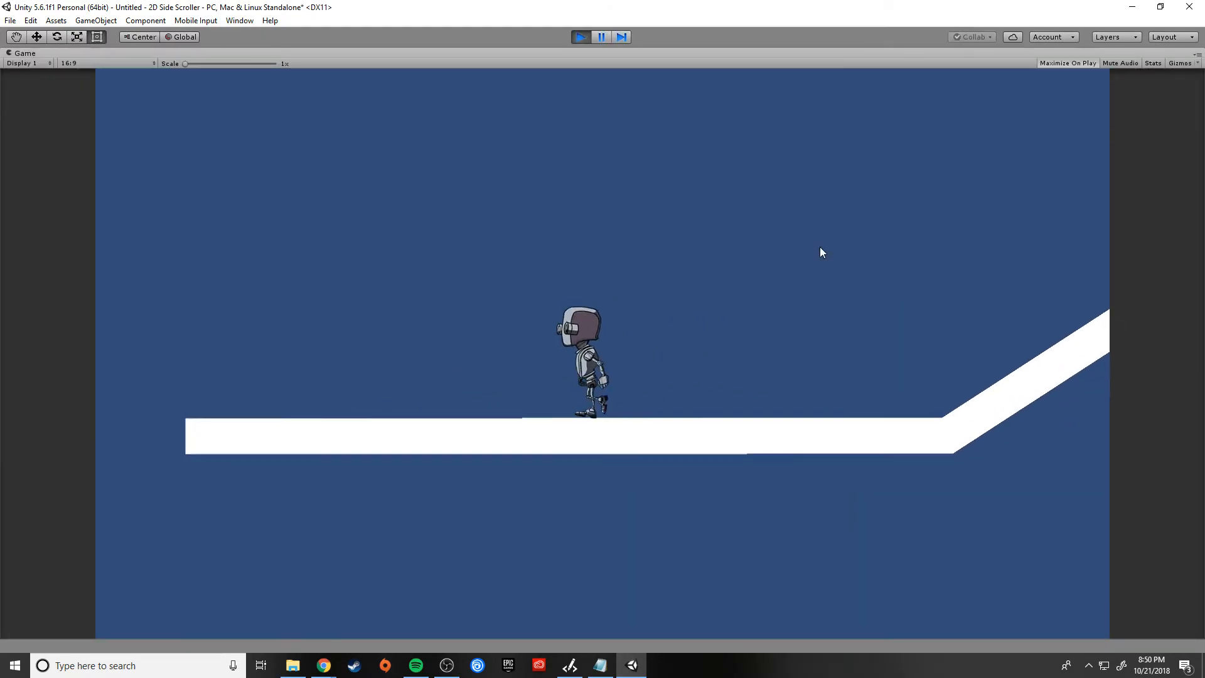
key(space)
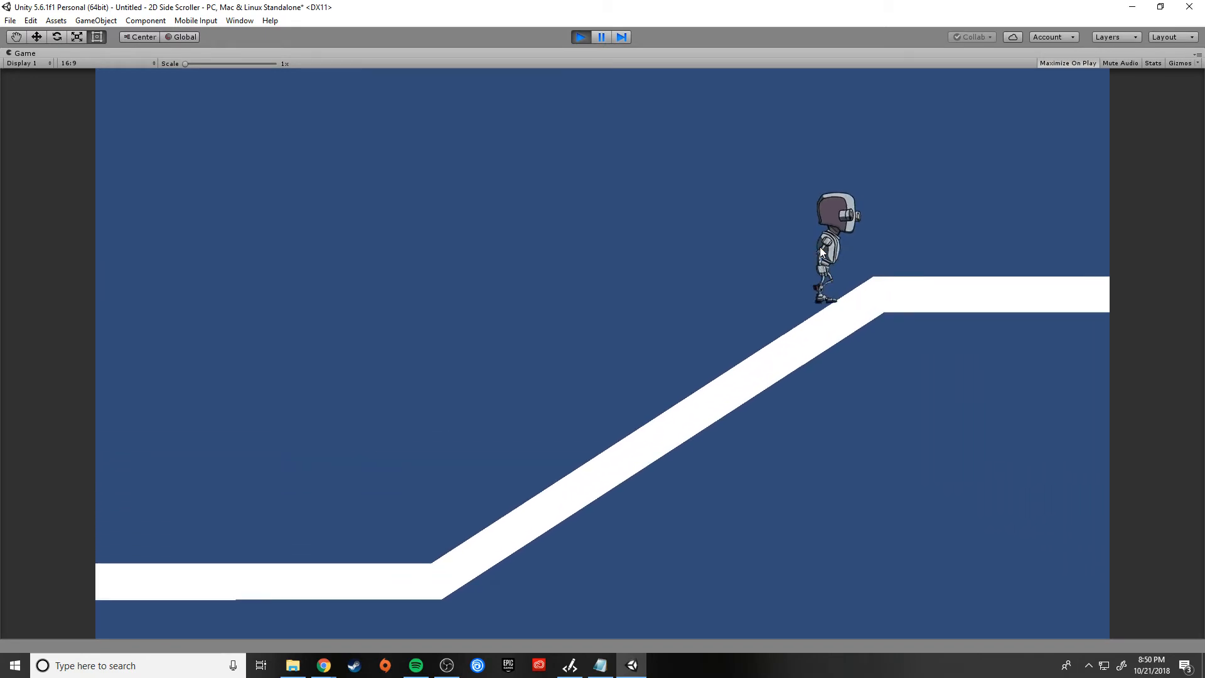
key(Left)
key(space)
key(Right)
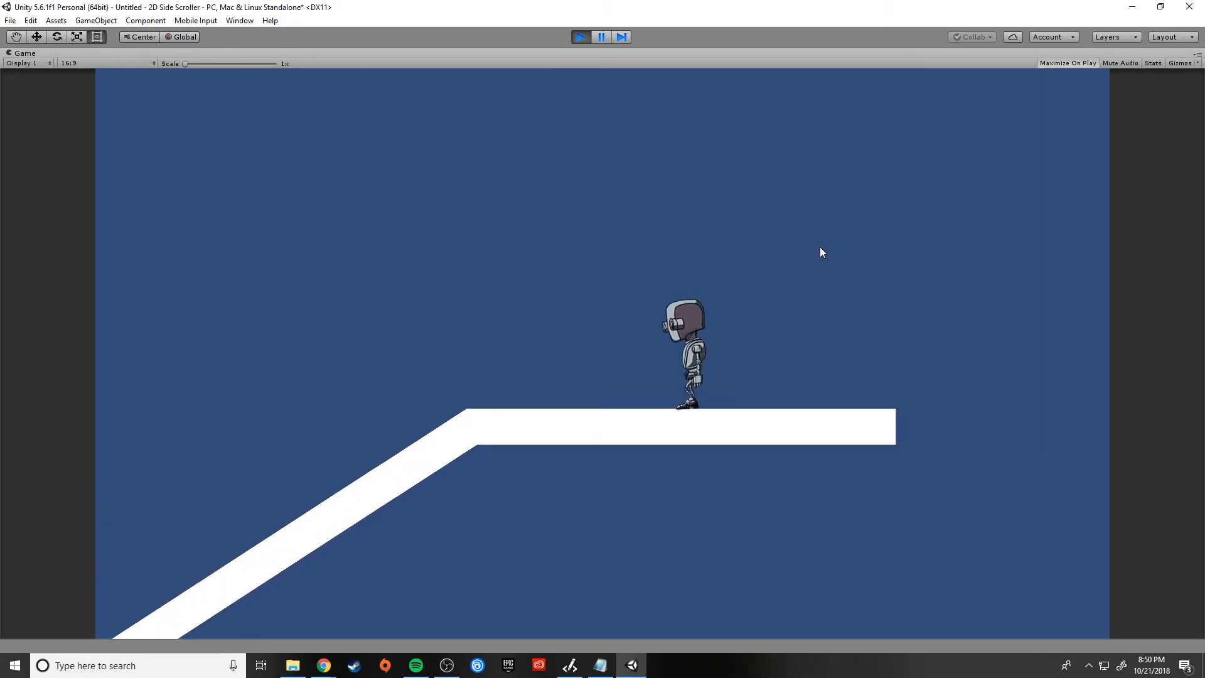
key(space)
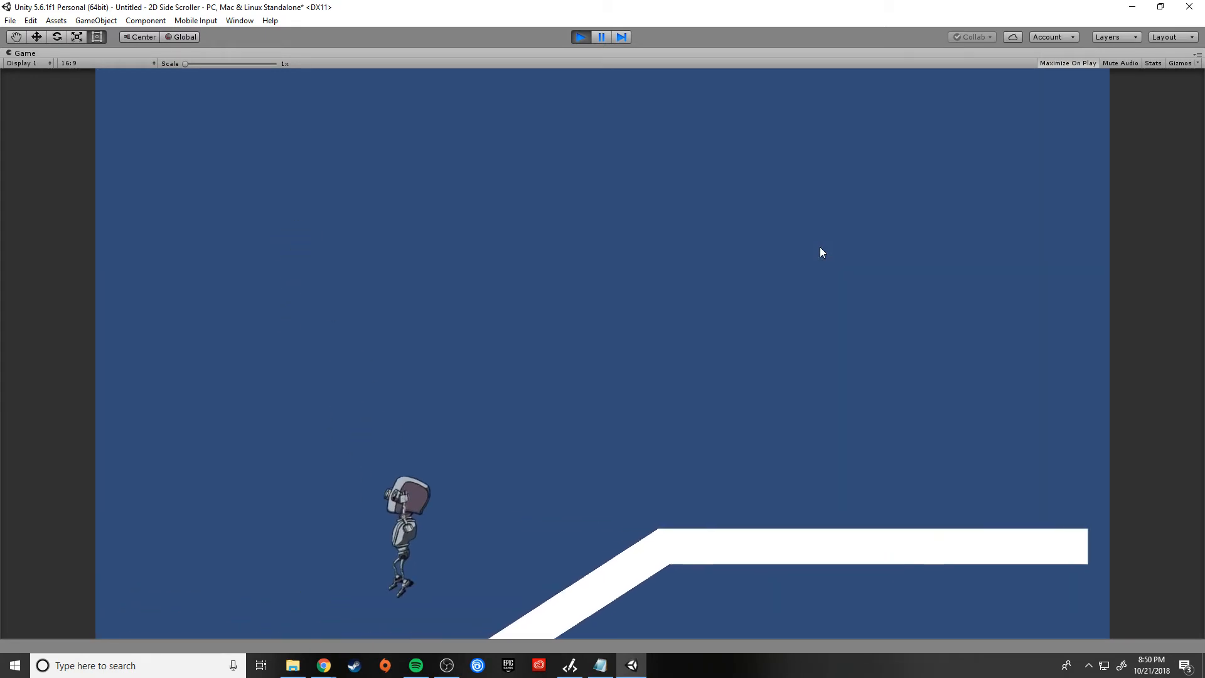
key(Right)
key(space)
key(Left)
key(space)
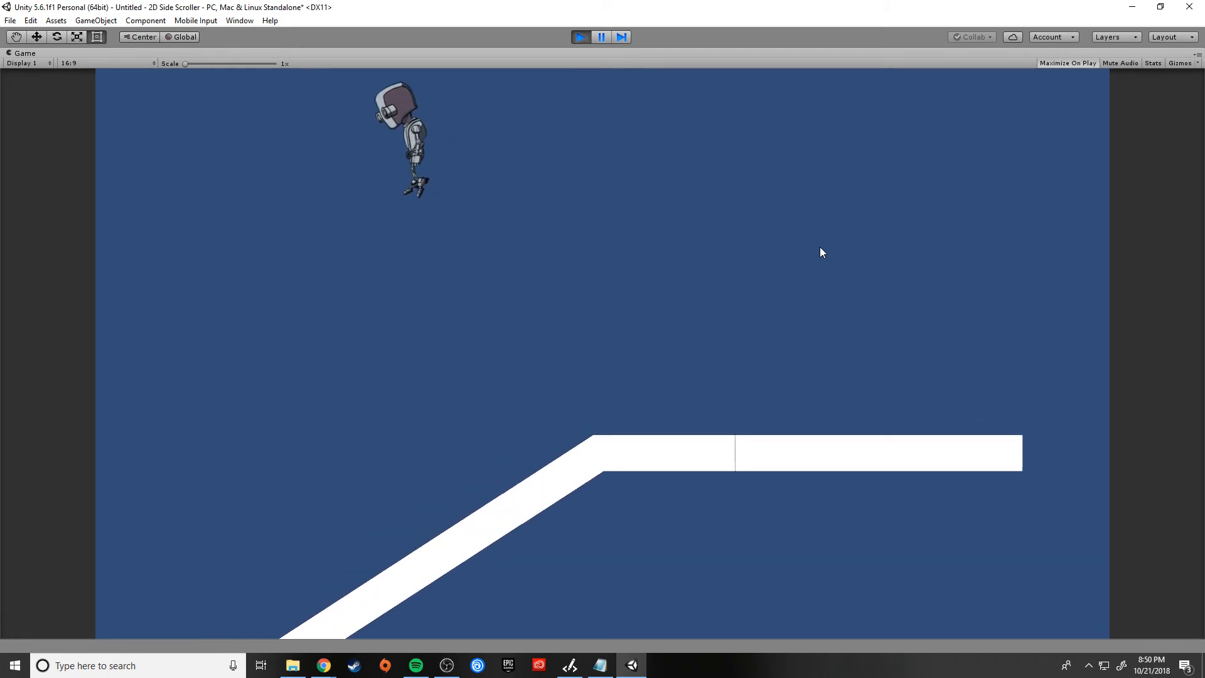
key(Right)
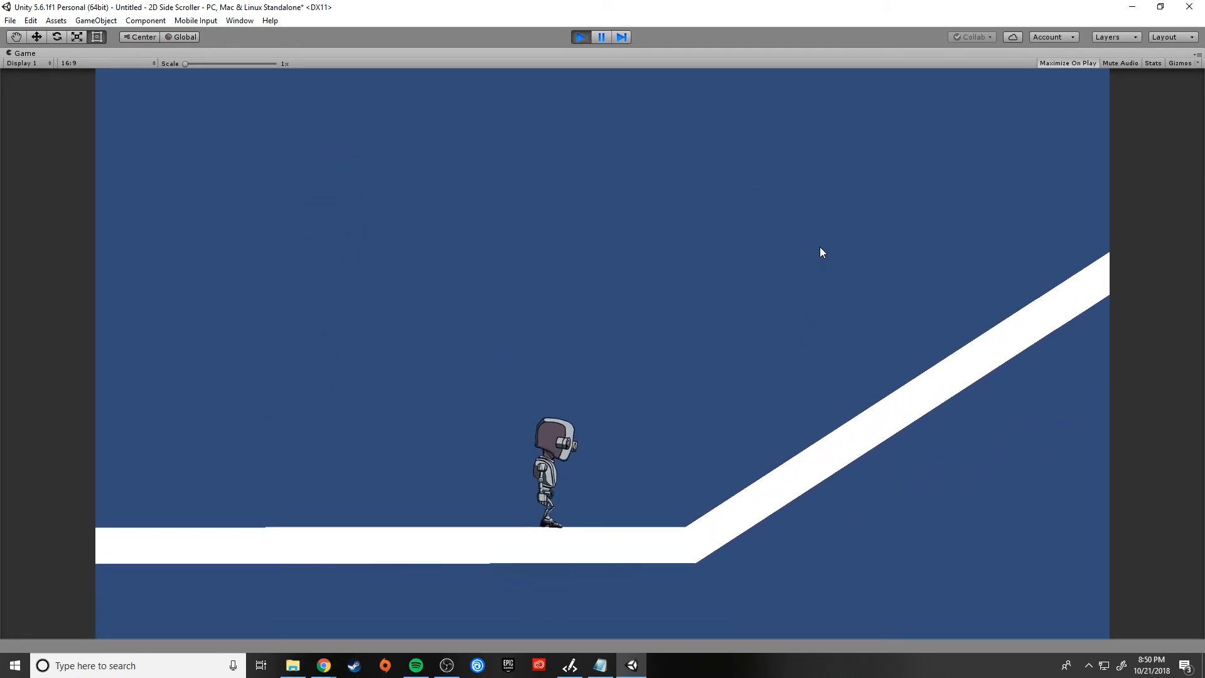
click(581, 37)
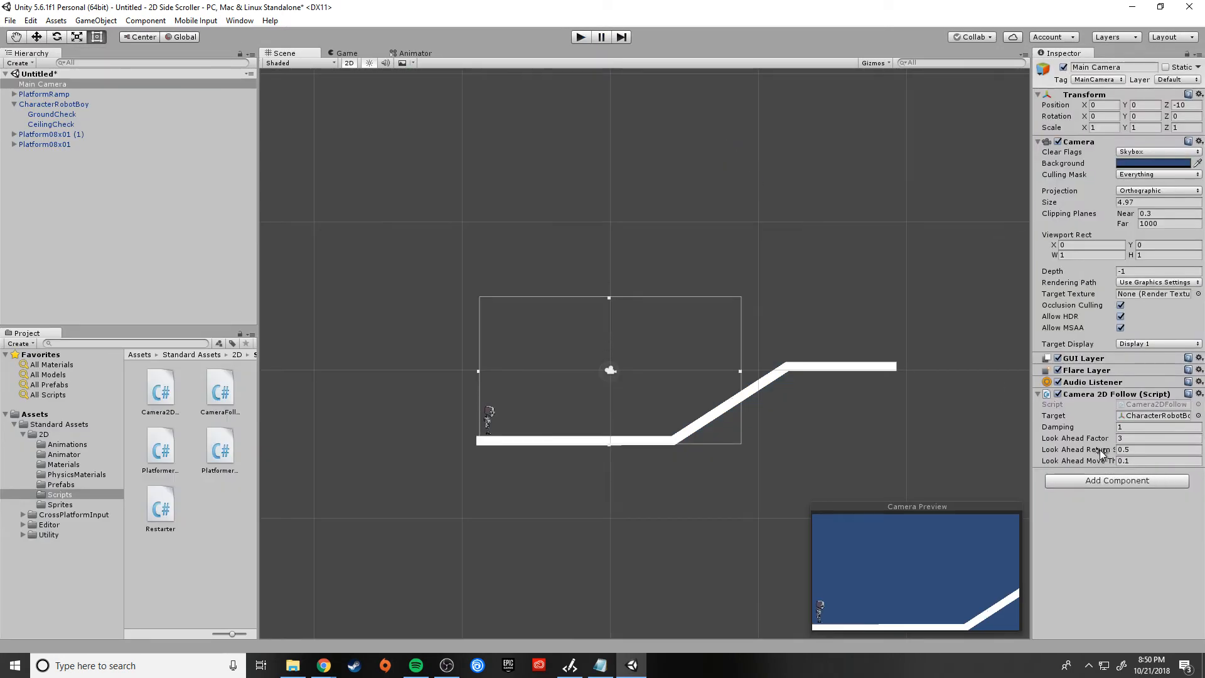
drag(1032, 449, 871, 442)
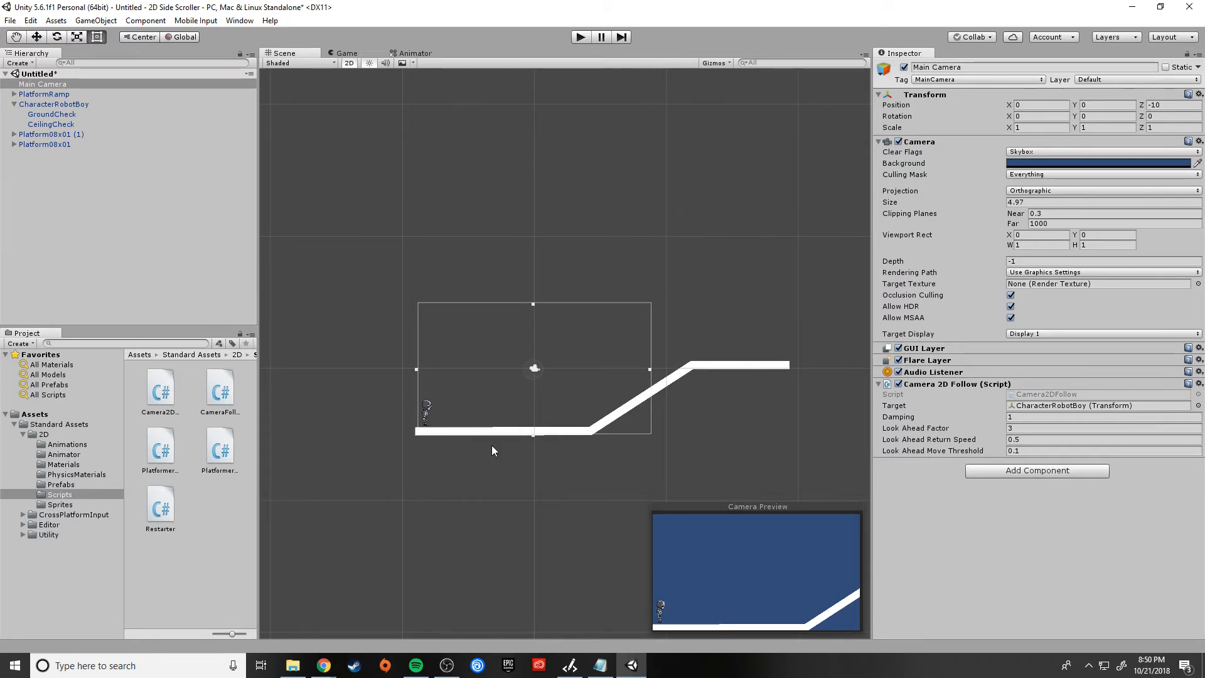
Step: Place a floating Platform08x01 prefab at about X 2.87, Y 1.65 and a CratePink prefab on it at about X 3.21, Y 2.22
click(66, 486)
scroll(200, 544, down, 2)
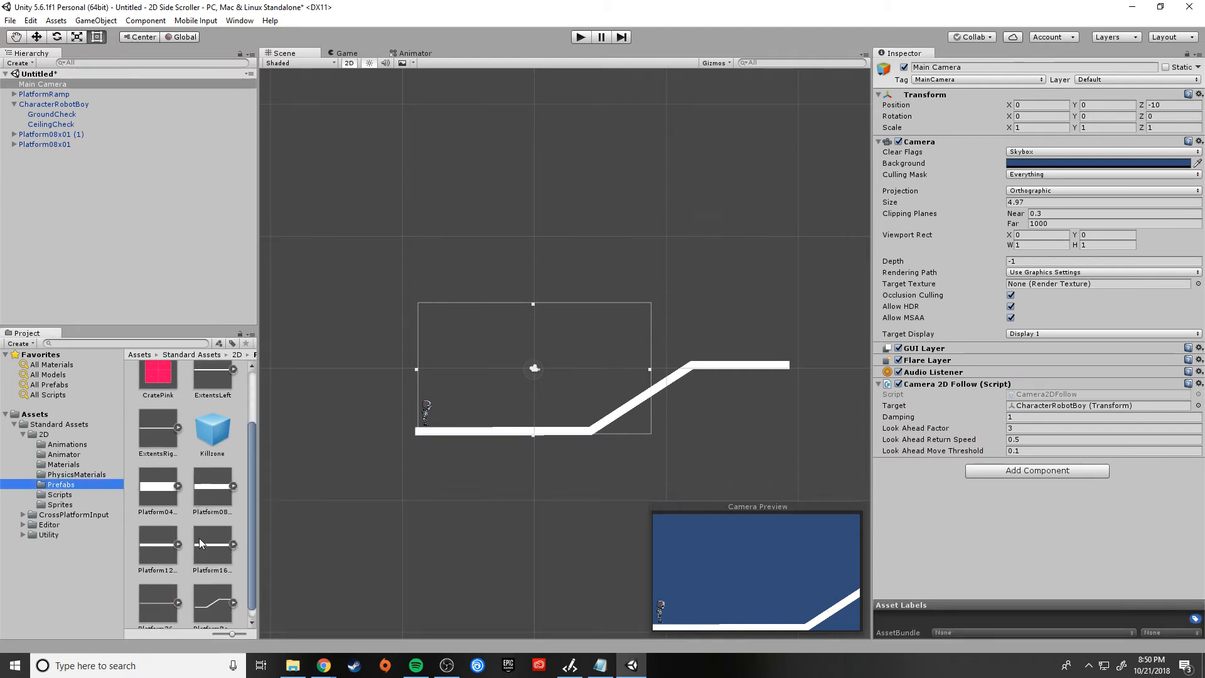
drag(204, 488, 580, 351)
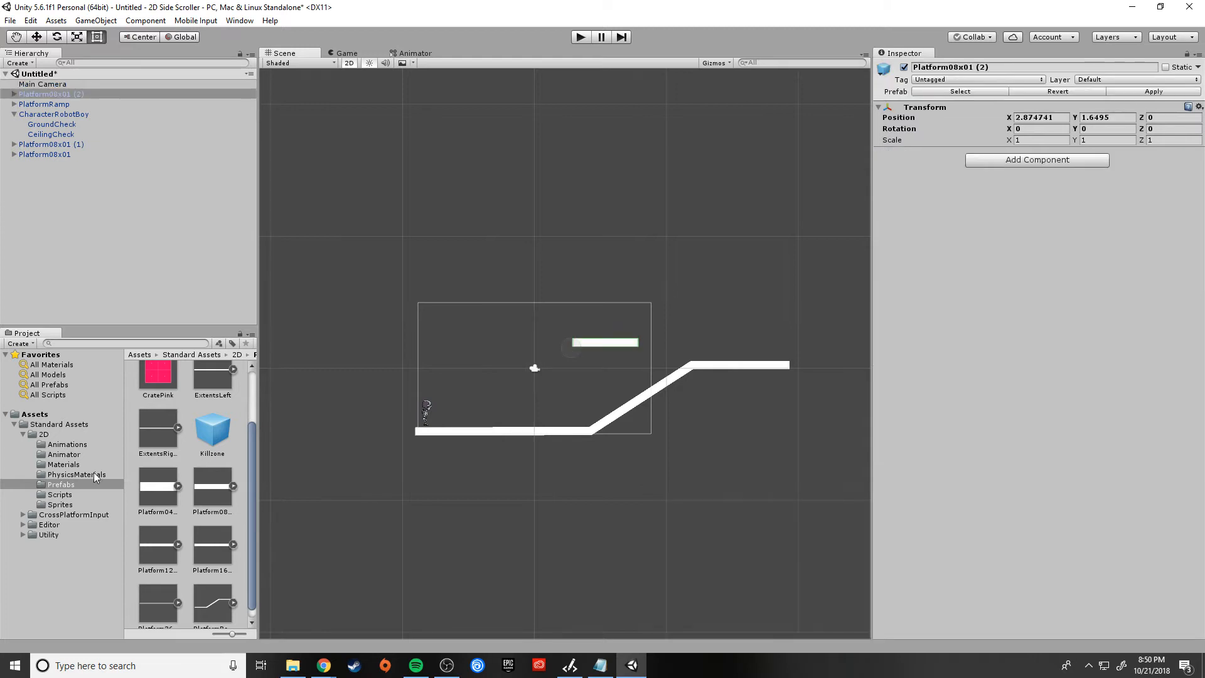
scroll(223, 523, up, 2)
drag(164, 449, 577, 344)
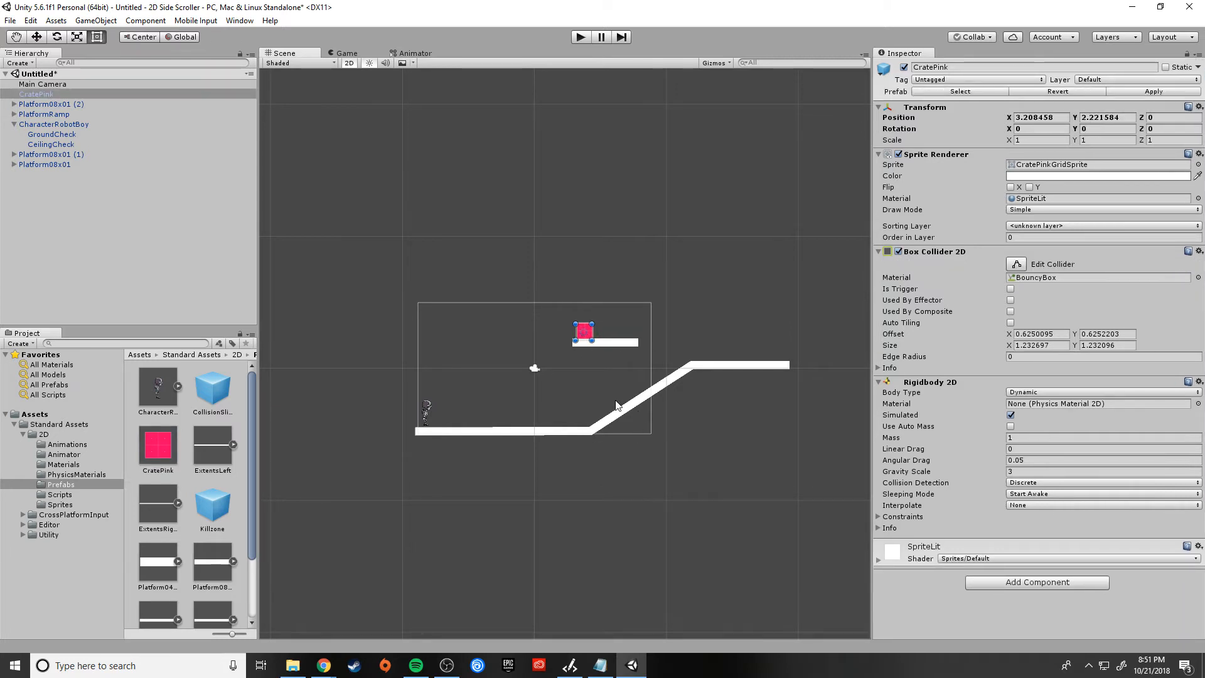
click(703, 356)
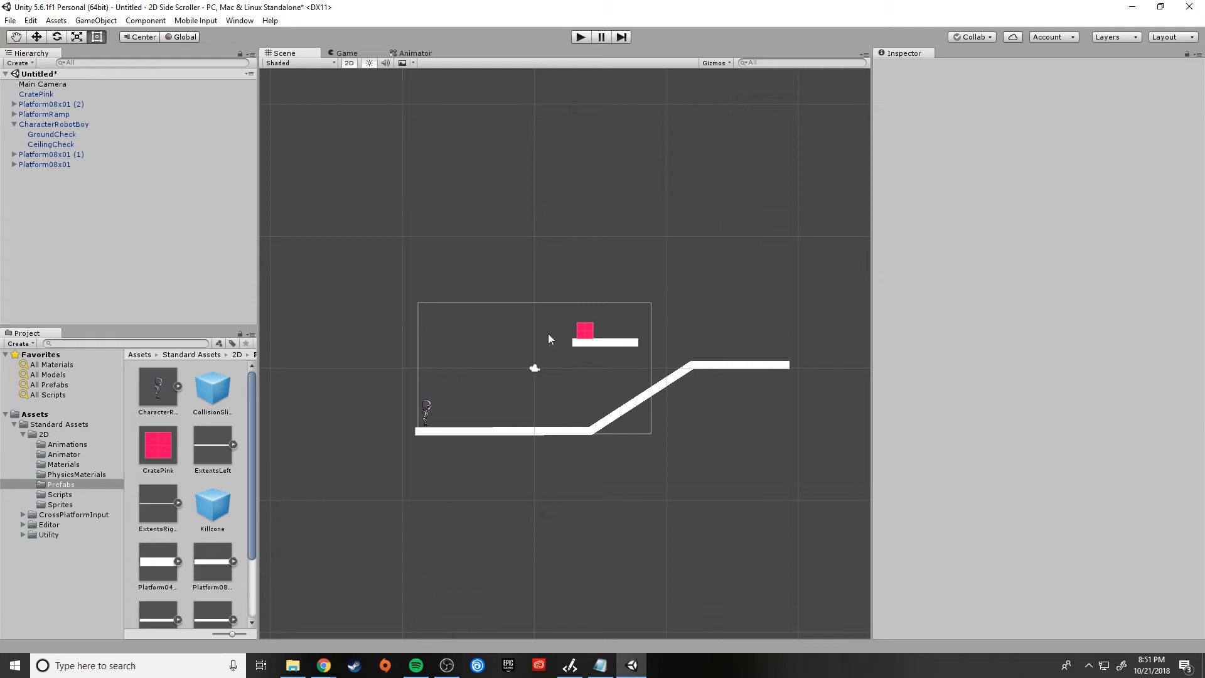
scroll(201, 499, down, 3)
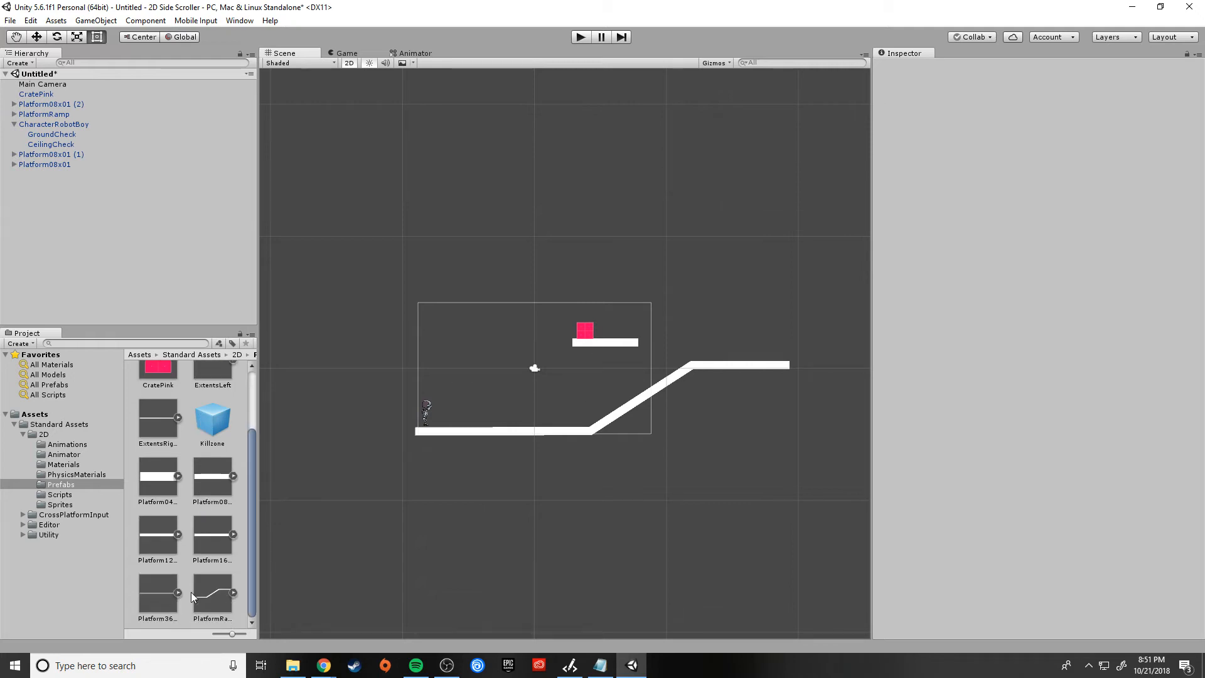
scroll(191, 593, up, 2)
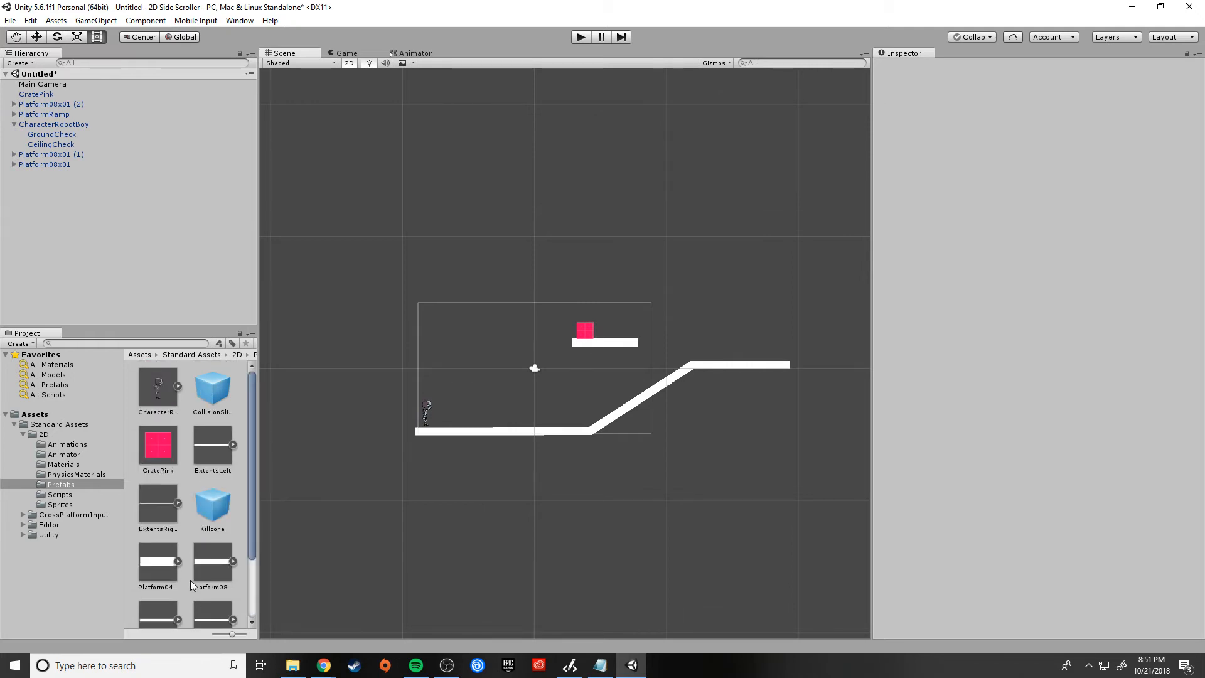
Step: Test the floating platform and pink crate in play mode by jumping onto the platform and pushing the crate with the robot
click(580, 38)
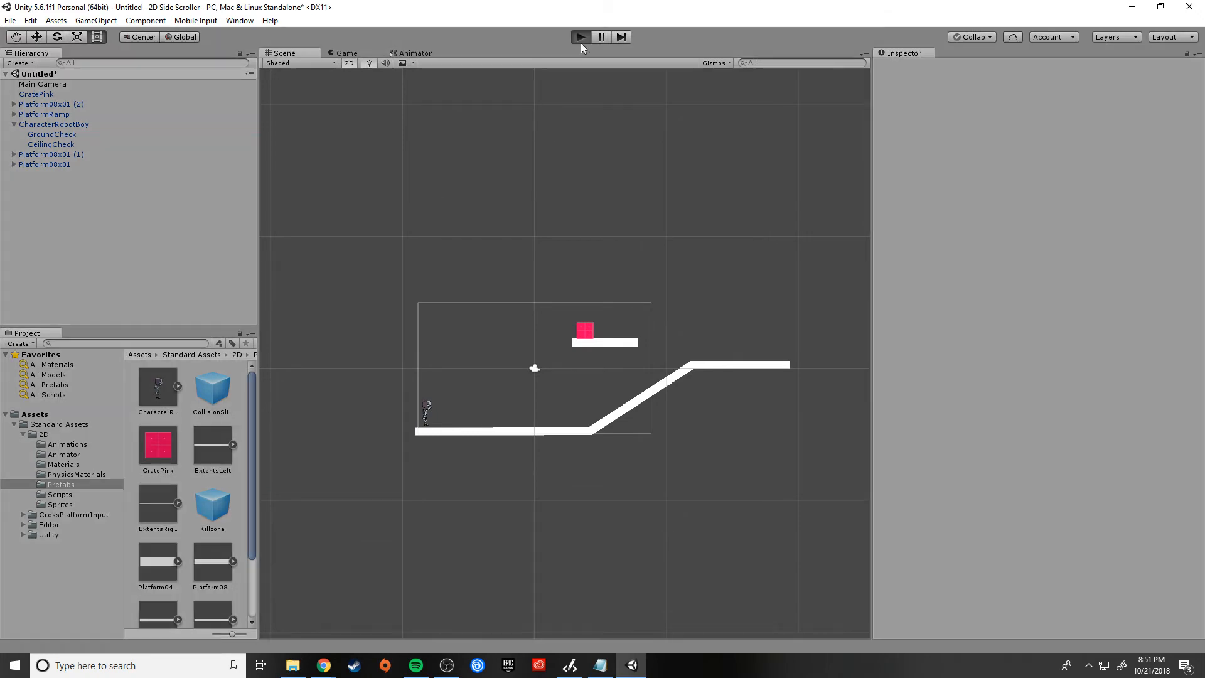
key(Right)
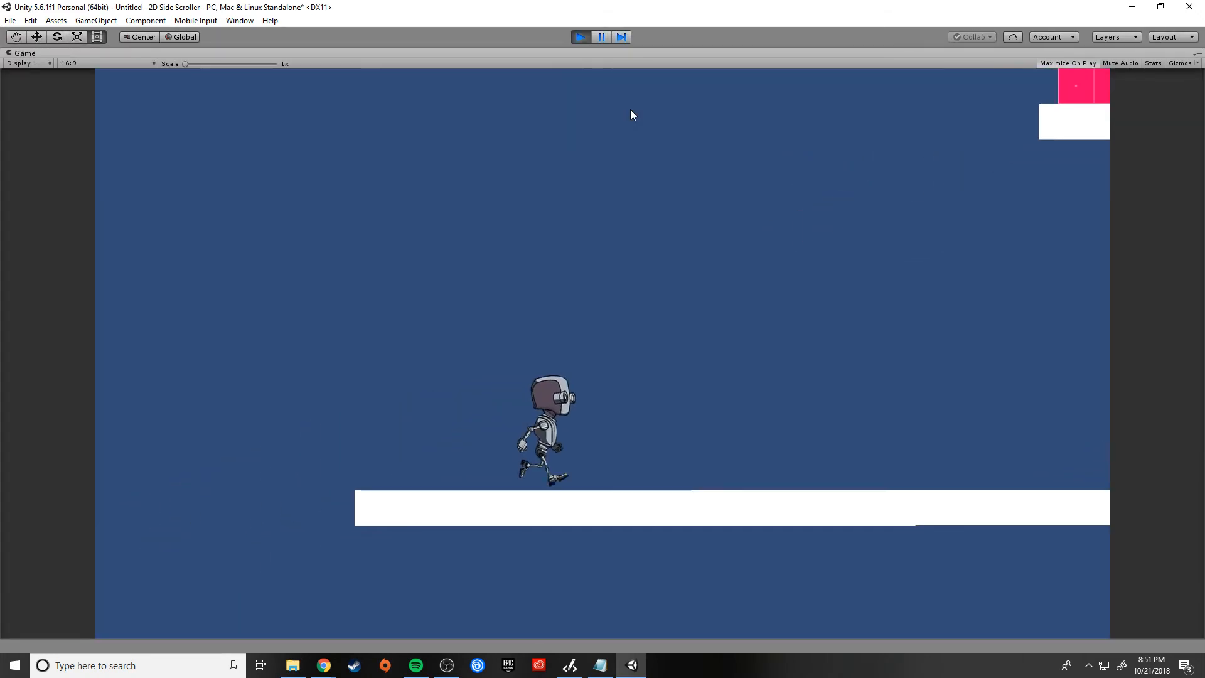
key(Right)
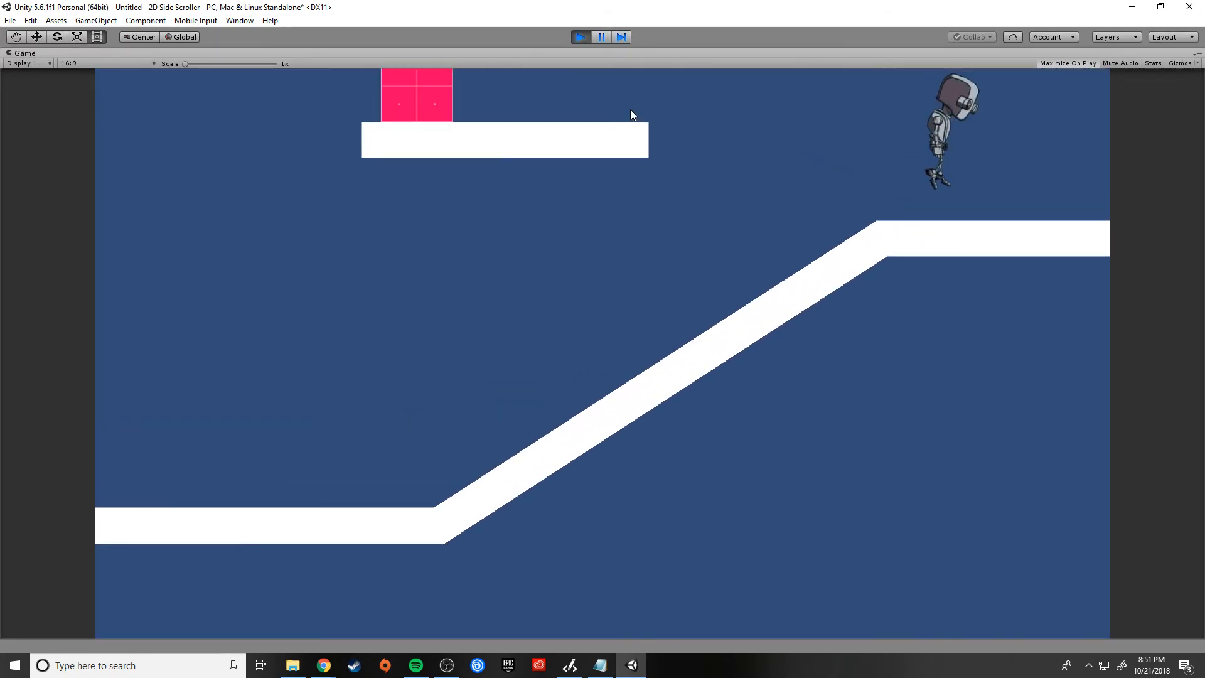
key(Left)
key(space)
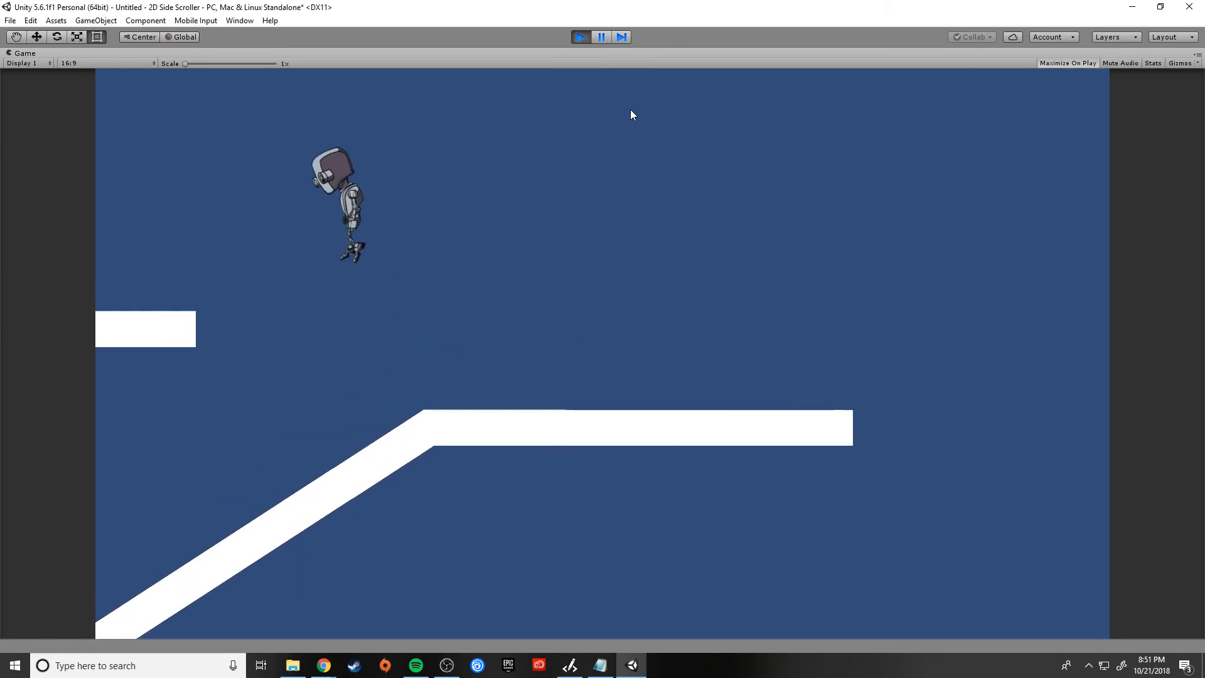
key(Left)
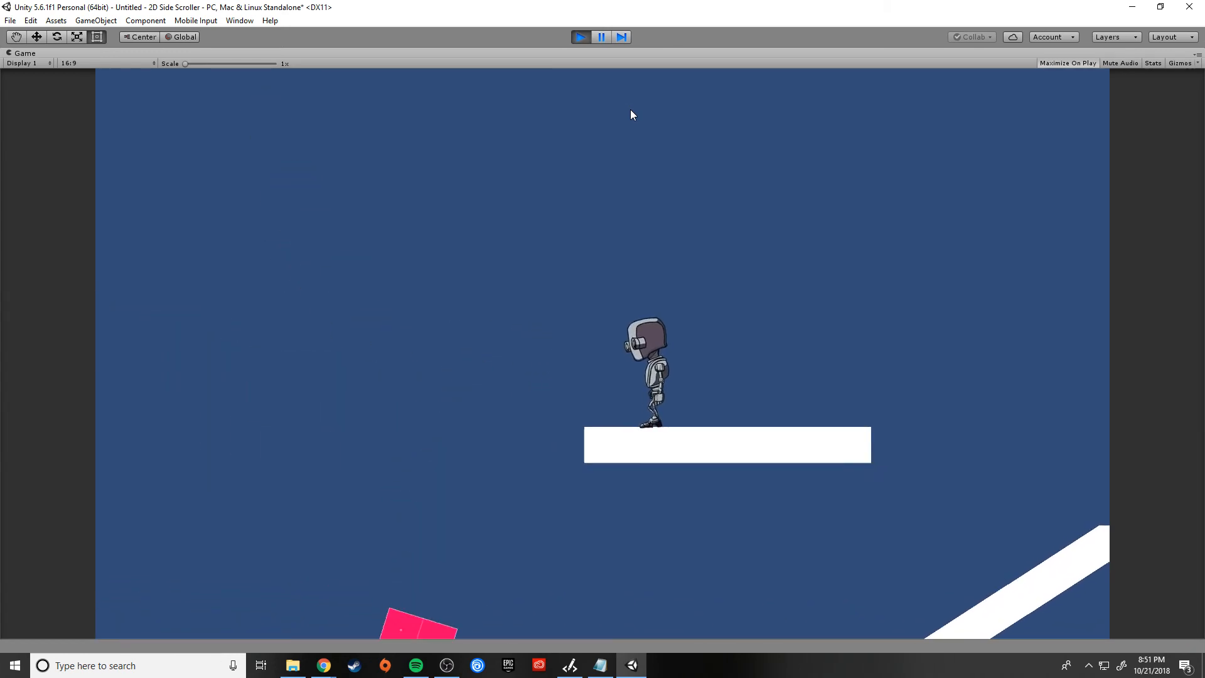
key(Left)
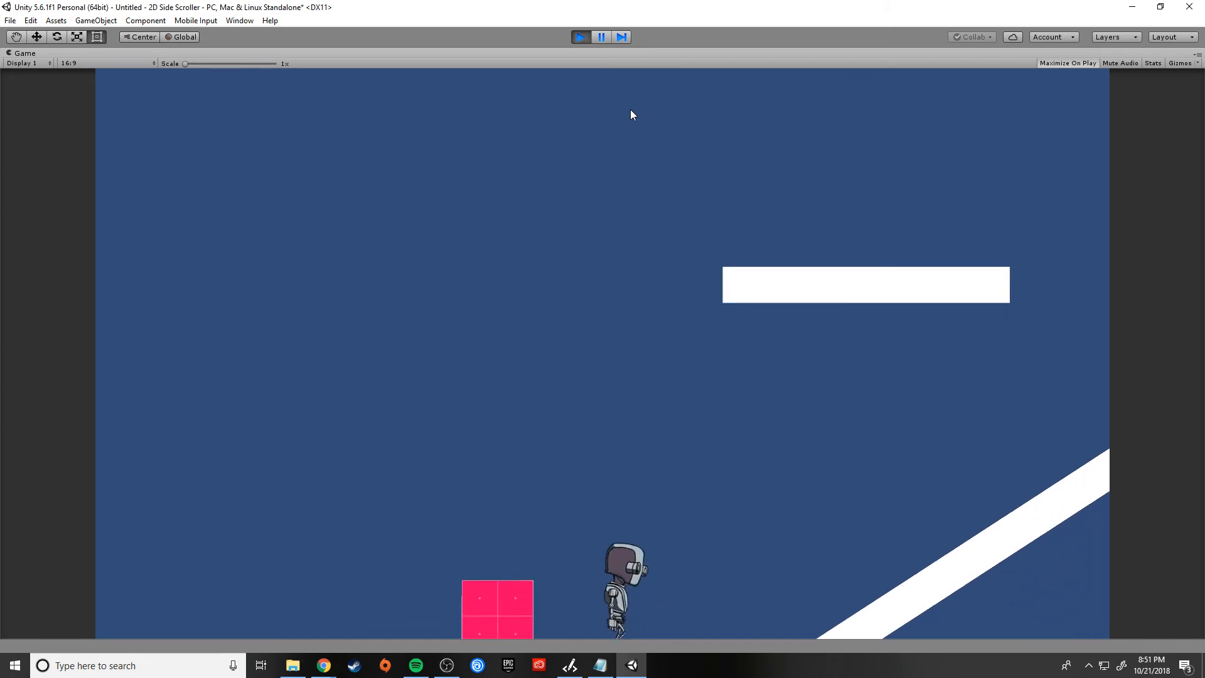
key(Left)
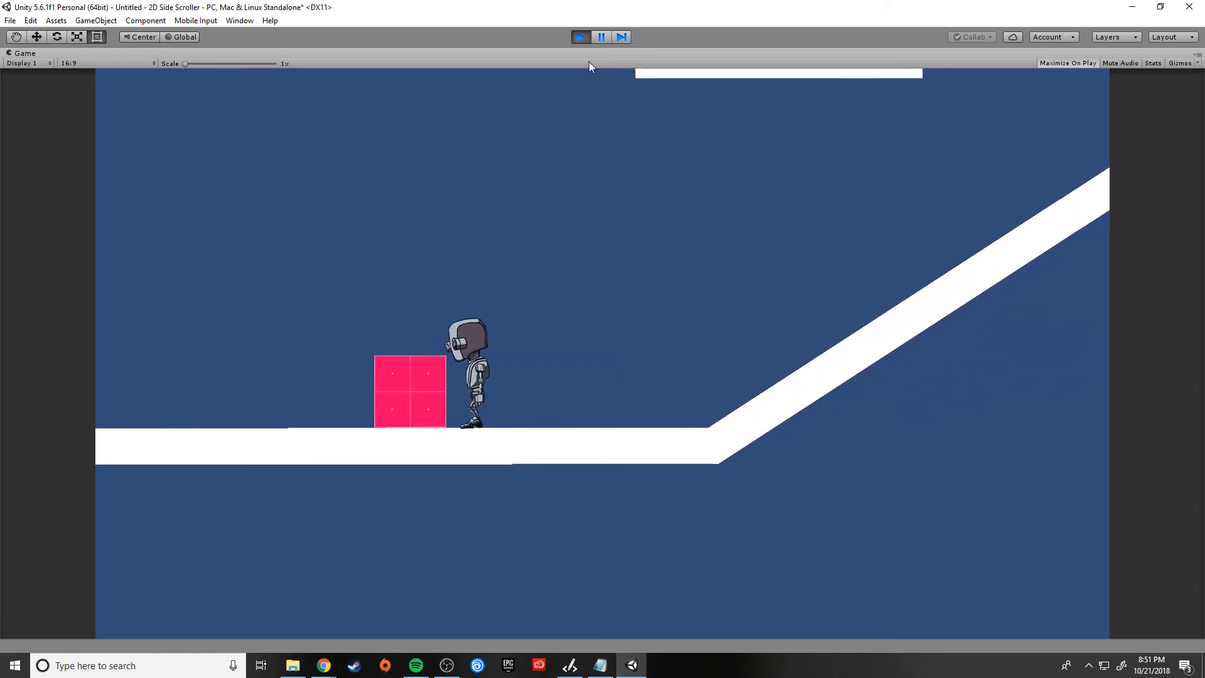
click(580, 37)
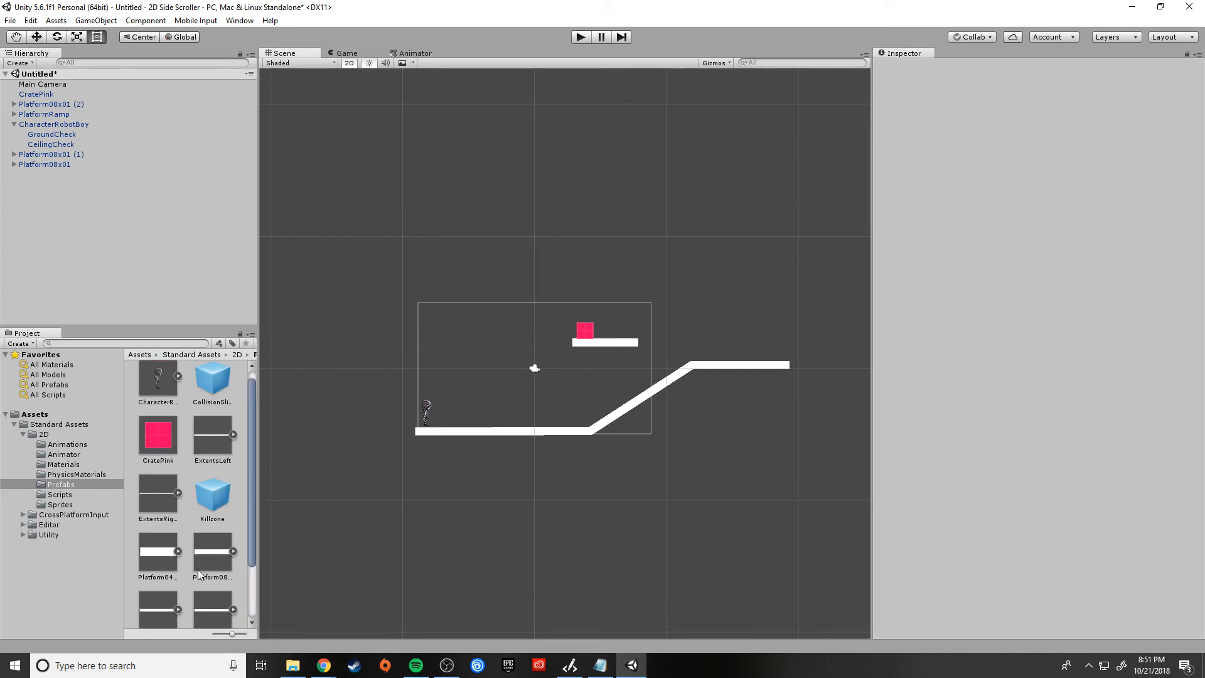
Step: Examine the 2D Sprites folder, including the RobotBoyDeathSprite and RobotBoyCrouchSprite sheets
click(58, 494)
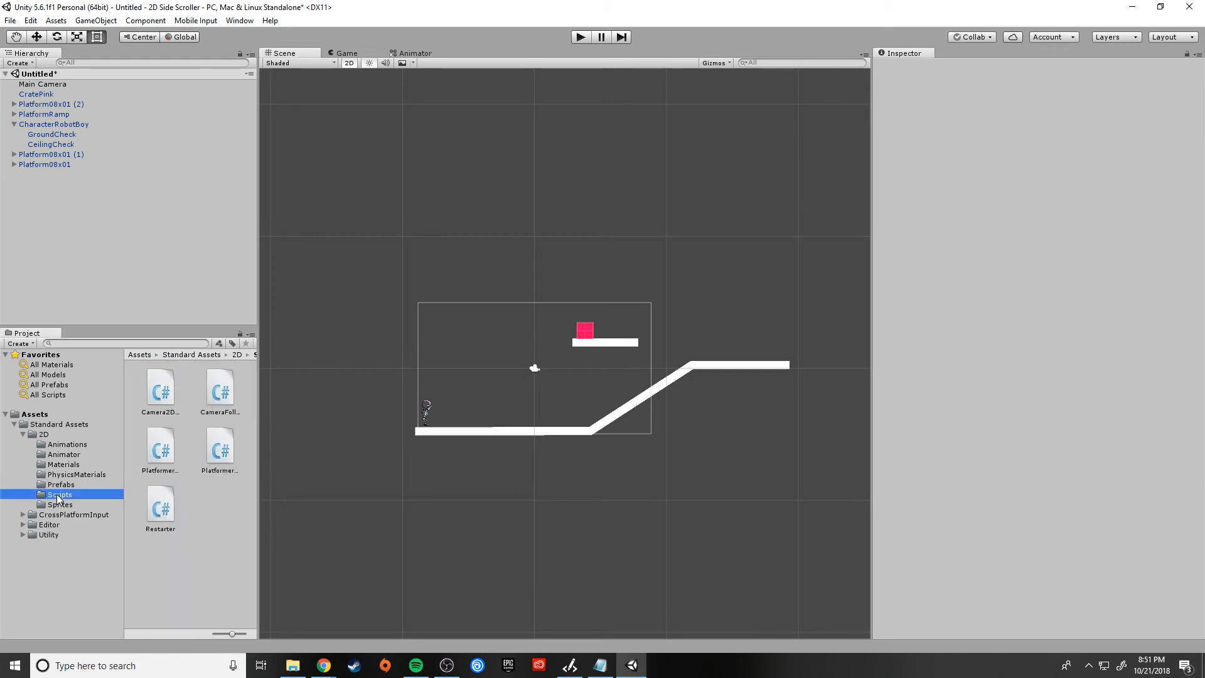
click(60, 505)
click(214, 513)
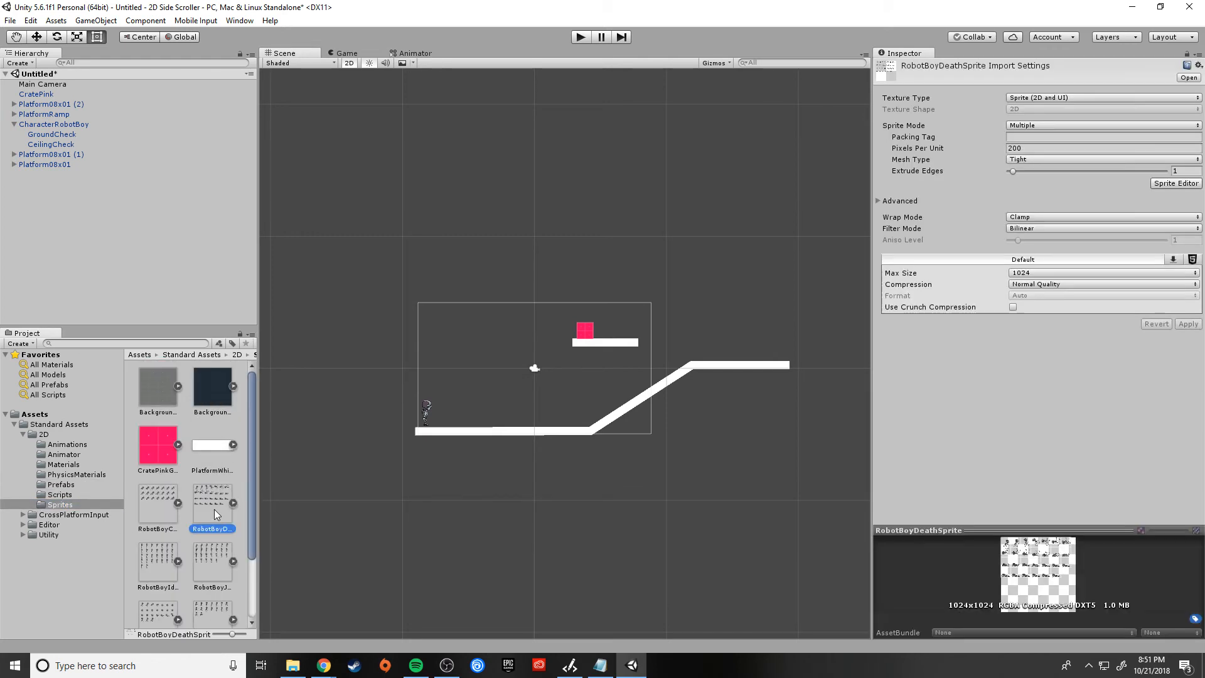
click(157, 511)
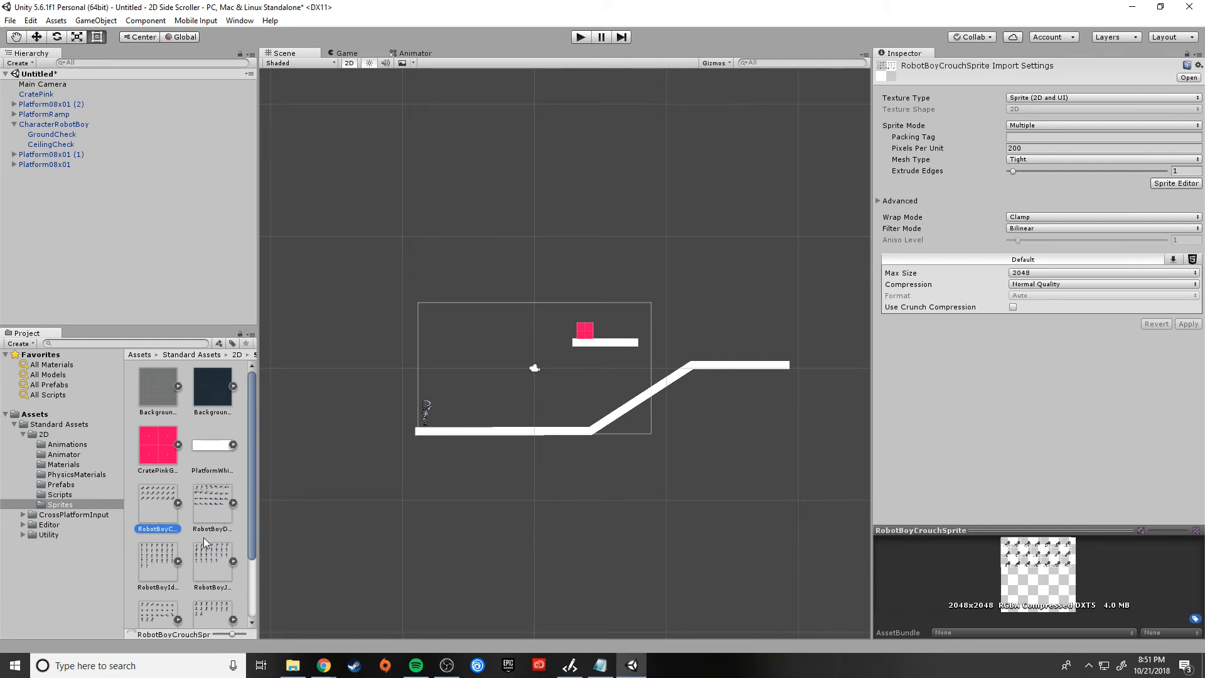
scroll(202, 537, down, 3)
scroll(189, 572, up, 3)
Step: Examine the platformer character and Restarter scripts, and the contents of the Animations, Animator, Materials and PhysicsMaterials folders
click(56, 495)
click(219, 450)
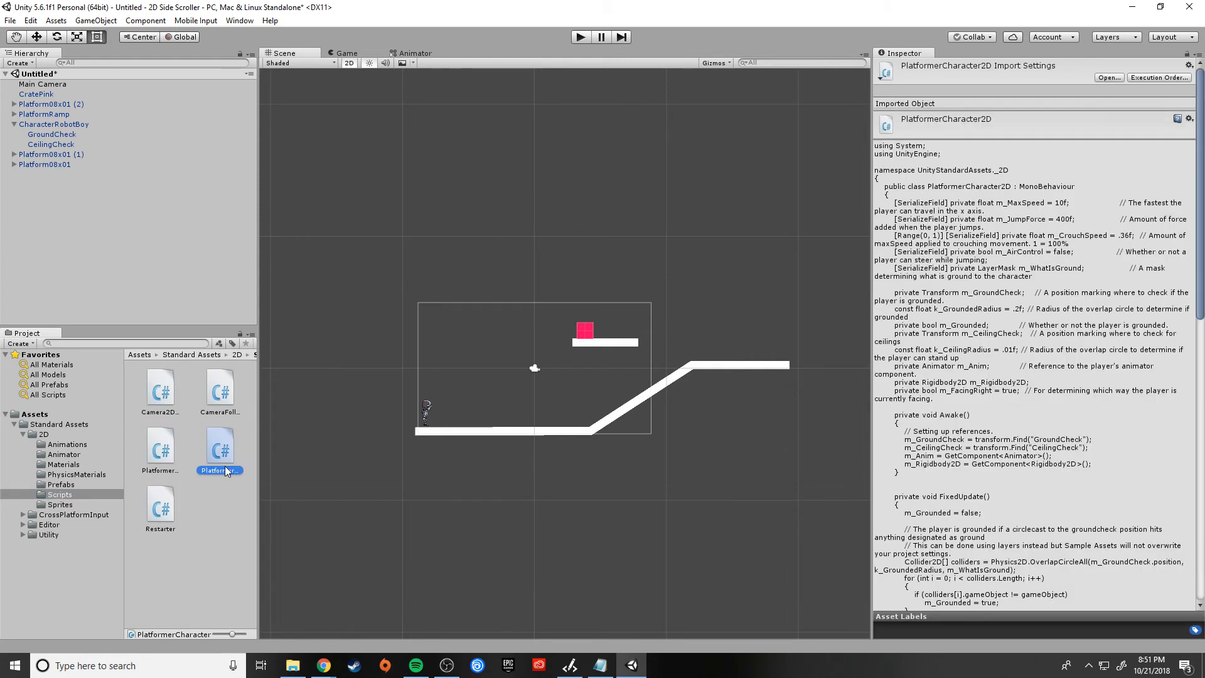
click(160, 450)
click(156, 509)
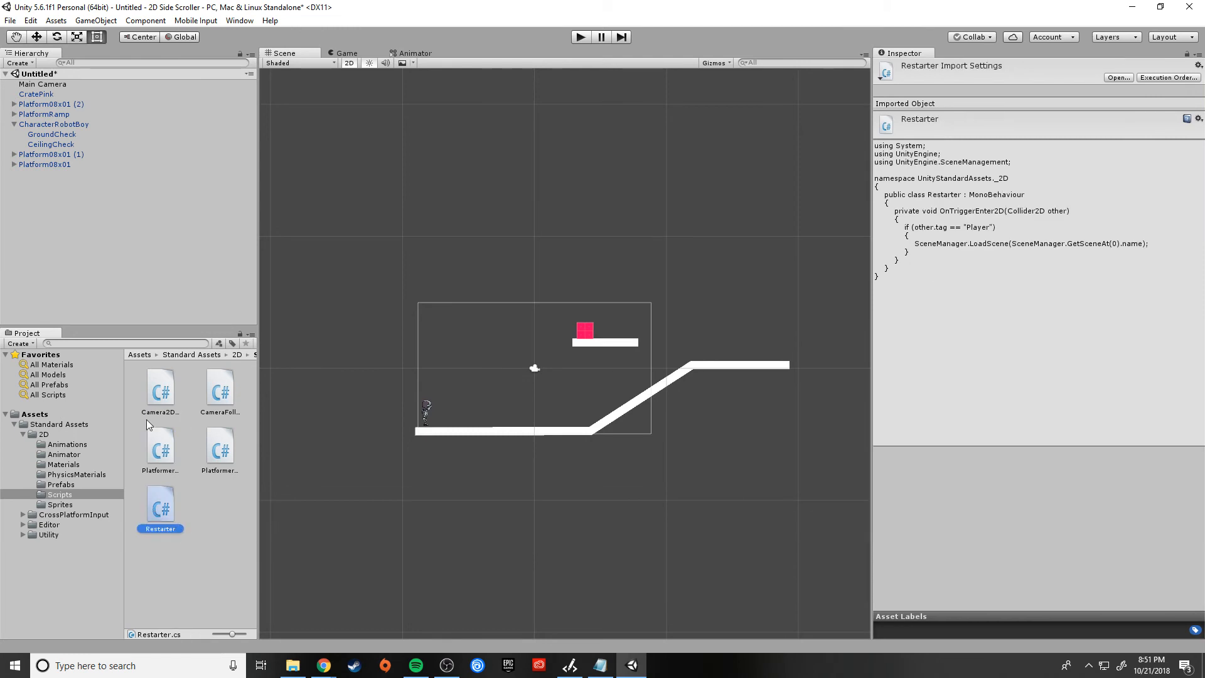
click(66, 444)
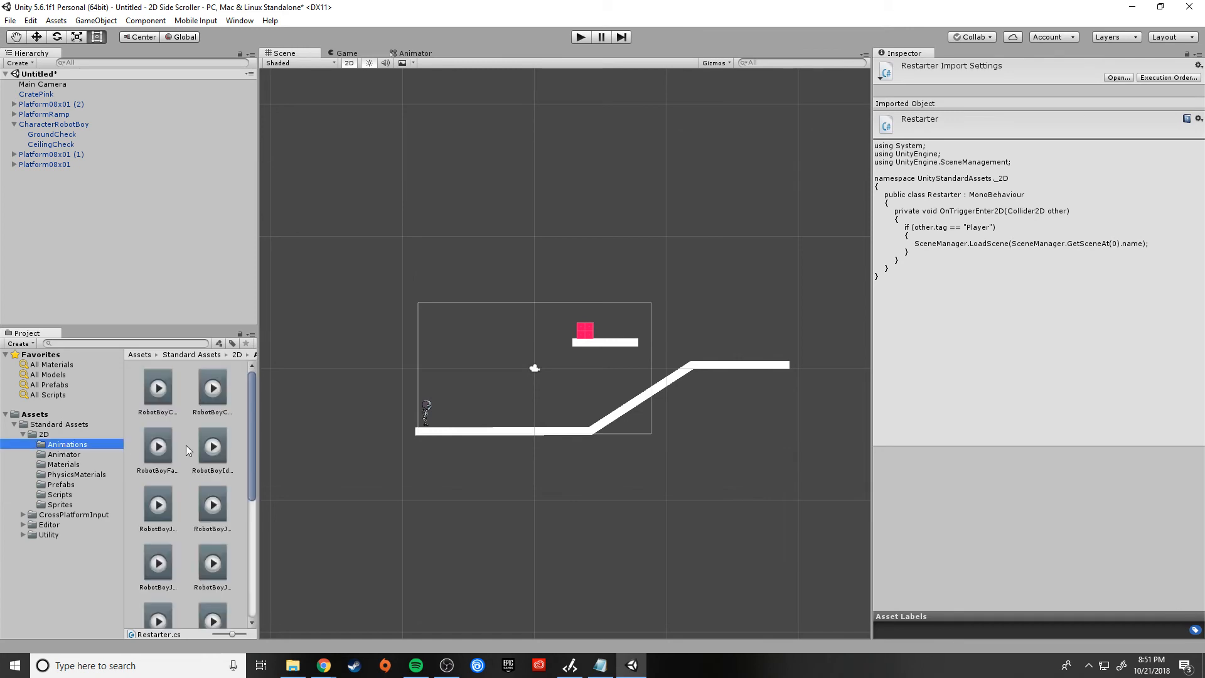
click(64, 454)
click(55, 465)
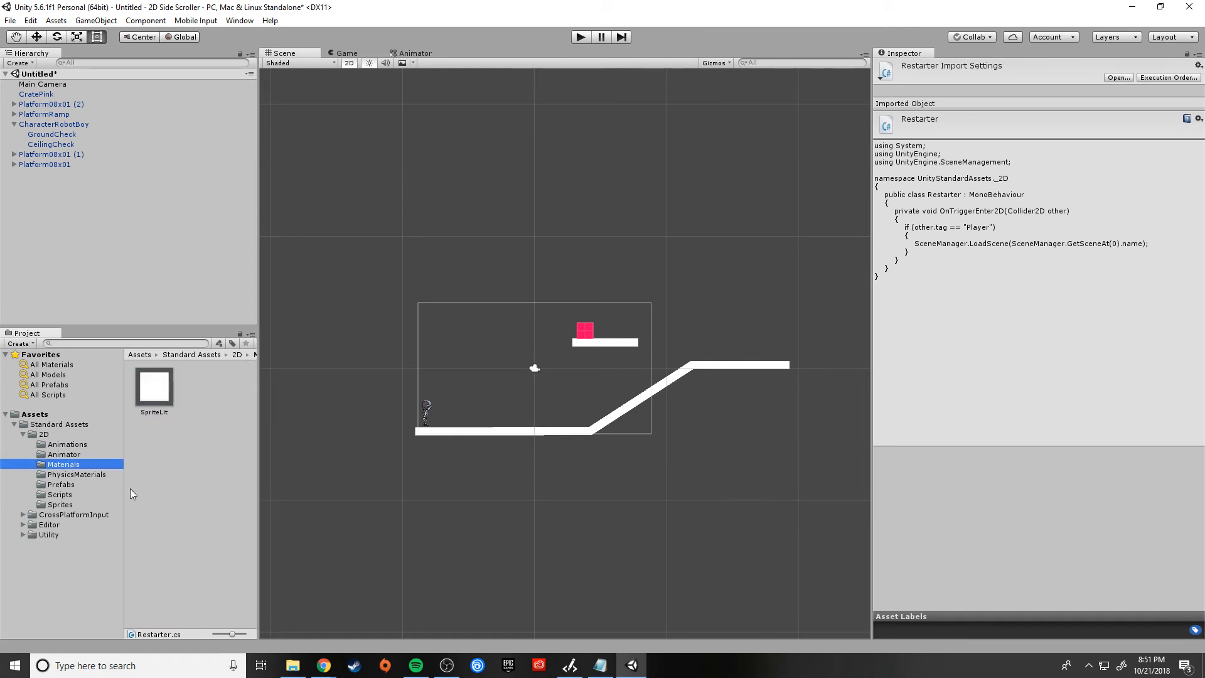
click(81, 475)
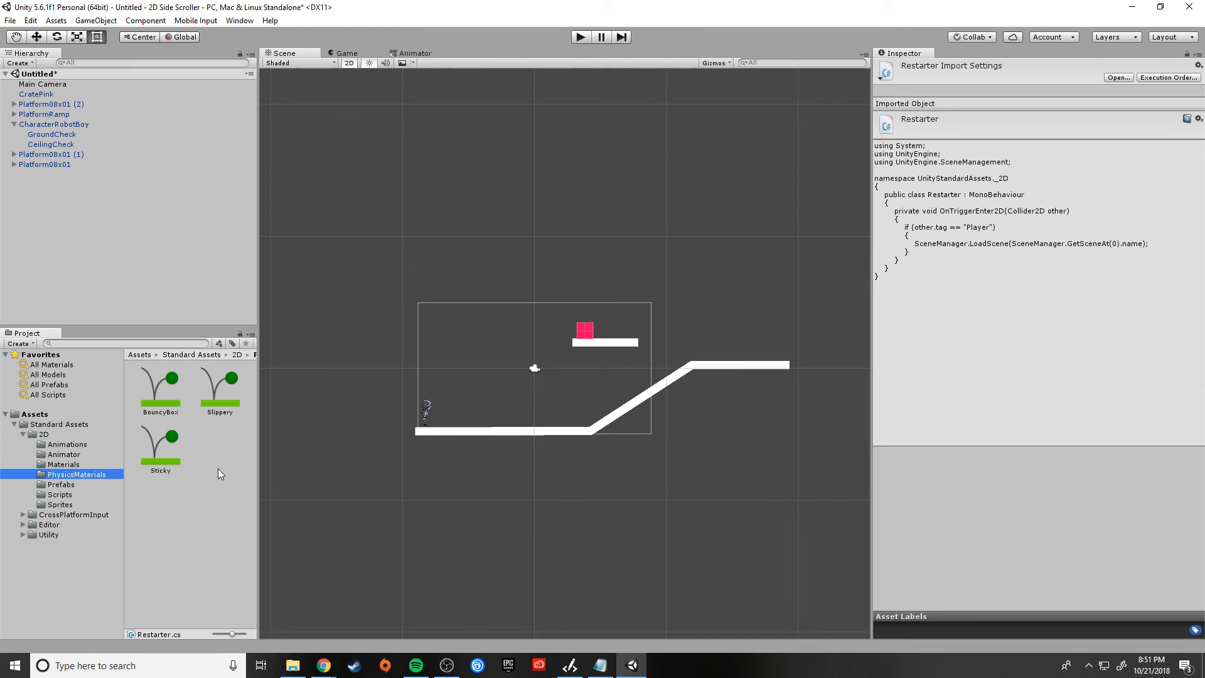